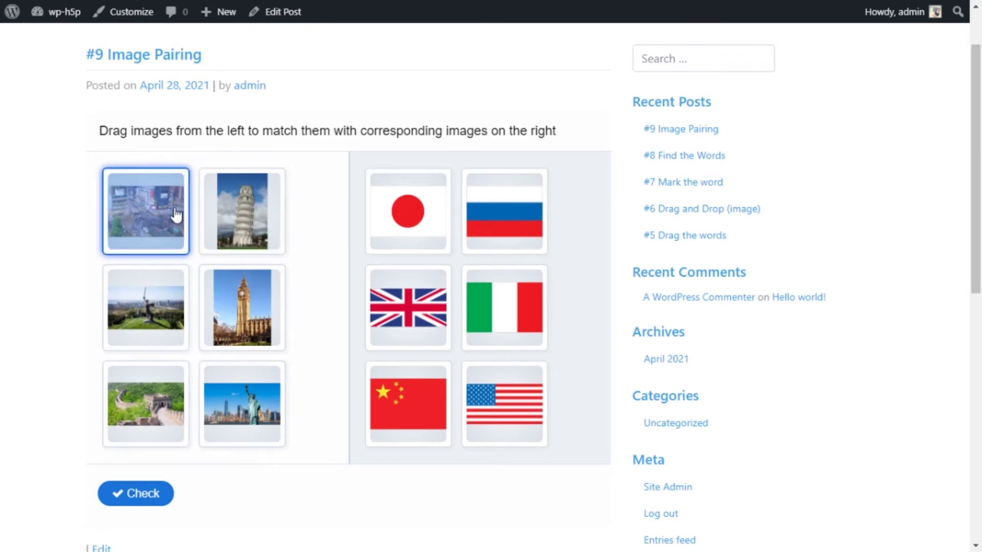
# Step: Match the Big Ben picture with the Italian flag, undo that match, and pair it with the British flag instead
pyautogui.moveTo(189, 232); pyautogui.dragTo(197, 274)
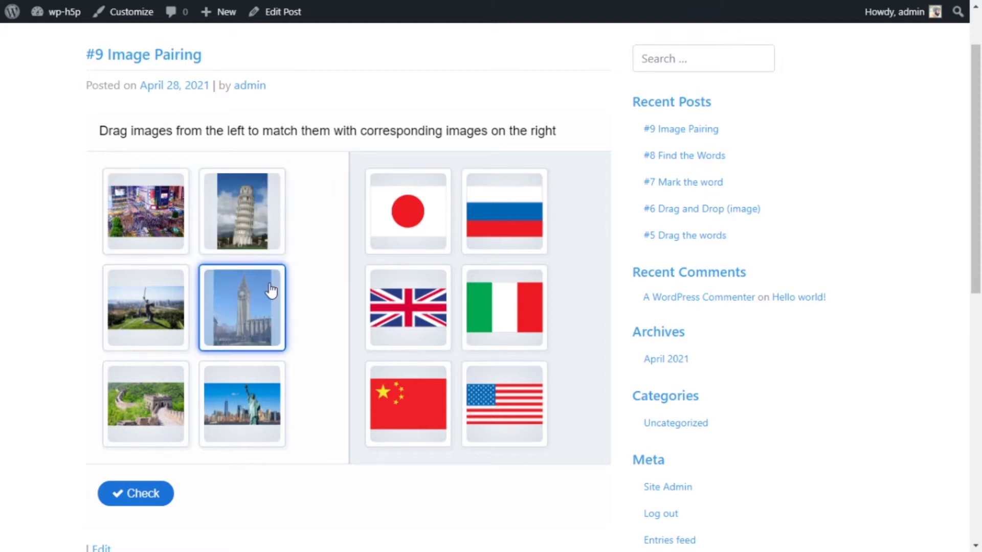
pyautogui.moveTo(243, 309); pyautogui.dragTo(529, 312)
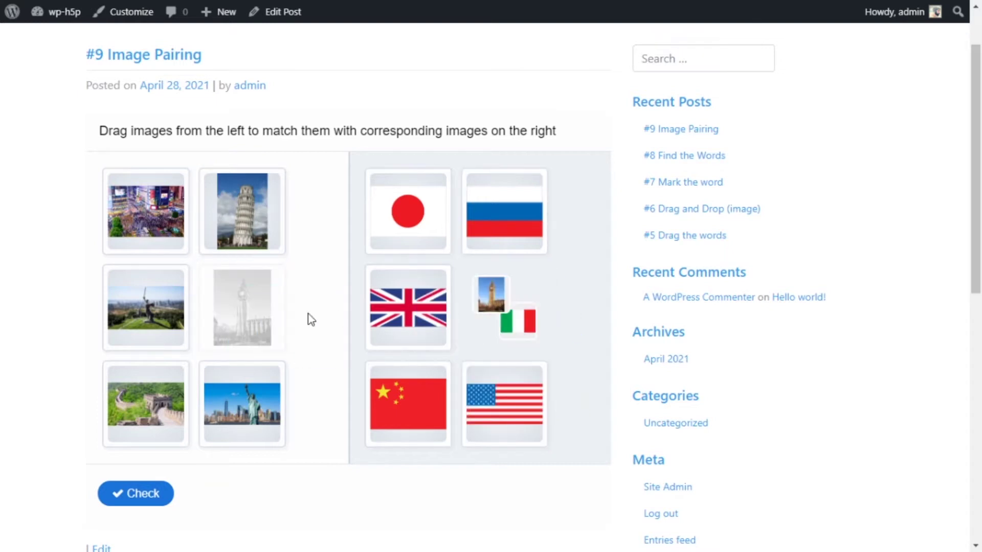
pyautogui.click(490, 296)
pyautogui.moveTo(243, 308); pyautogui.dragTo(407, 330)
pyautogui.click(406, 330)
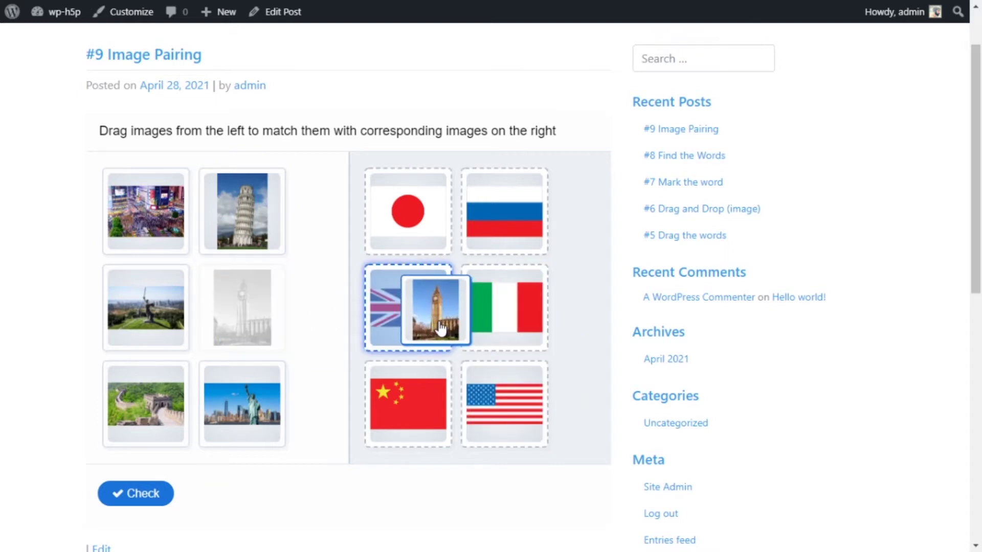
# Step: Match the hilltop statue with Japan, Leaning Tower with Russia, city crossing with Italy, Great Wall with the USA, and Statue of Liberty with China
pyautogui.moveTo(153, 317); pyautogui.dragTo(390, 241)
pyautogui.moveTo(257, 227); pyautogui.dragTo(499, 227)
pyautogui.moveTo(175, 212); pyautogui.dragTo(491, 306)
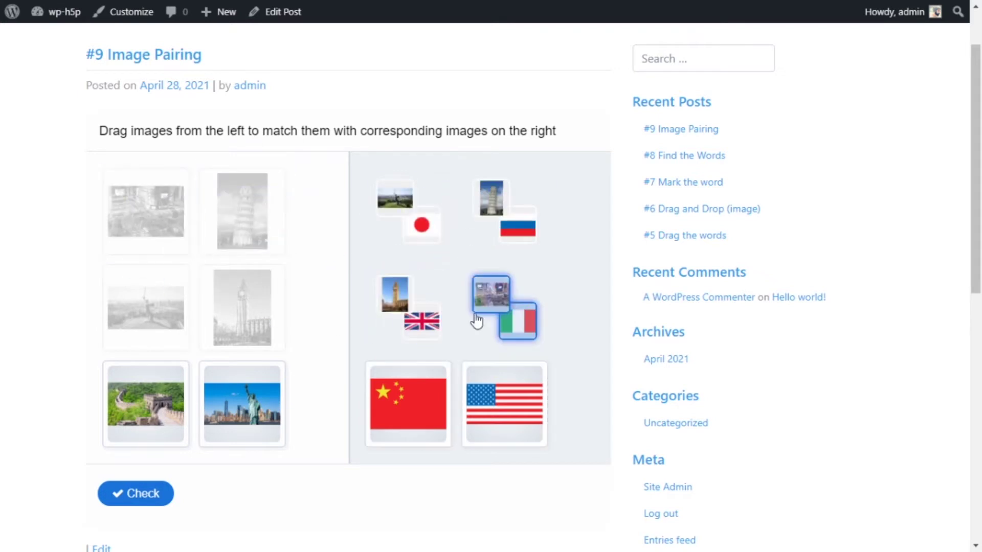
pyautogui.moveTo(145, 404); pyautogui.dragTo(367, 407)
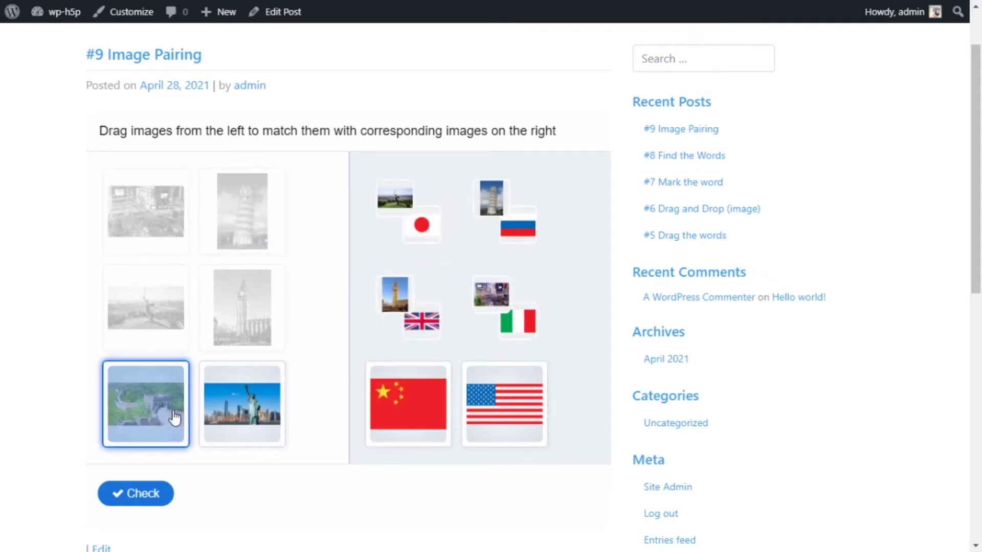
pyautogui.moveTo(146, 404); pyautogui.dragTo(504, 404)
pyautogui.moveTo(242, 404); pyautogui.dragTo(378, 404)
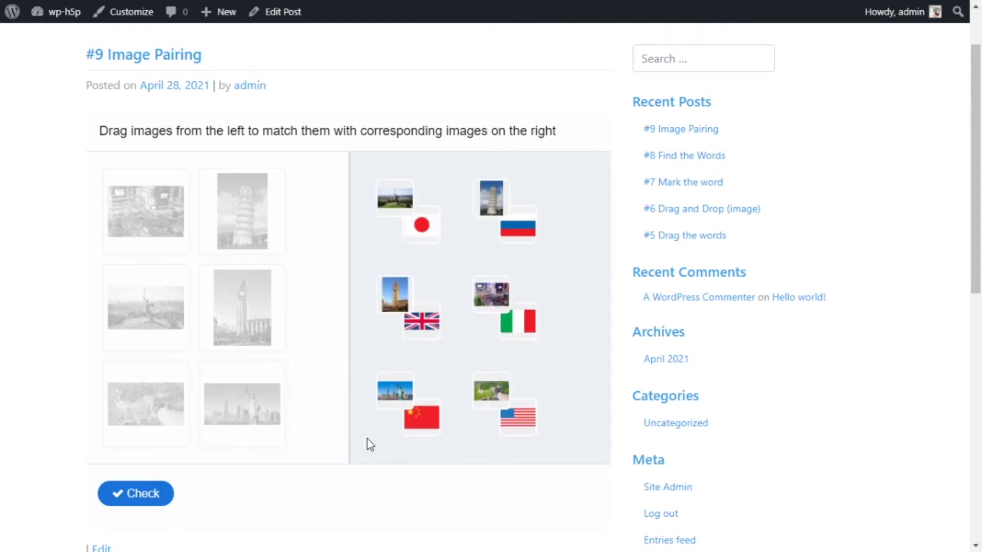
# Step: Check the answers of the image pairing exercise and show its solution
pyautogui.click(128, 495)
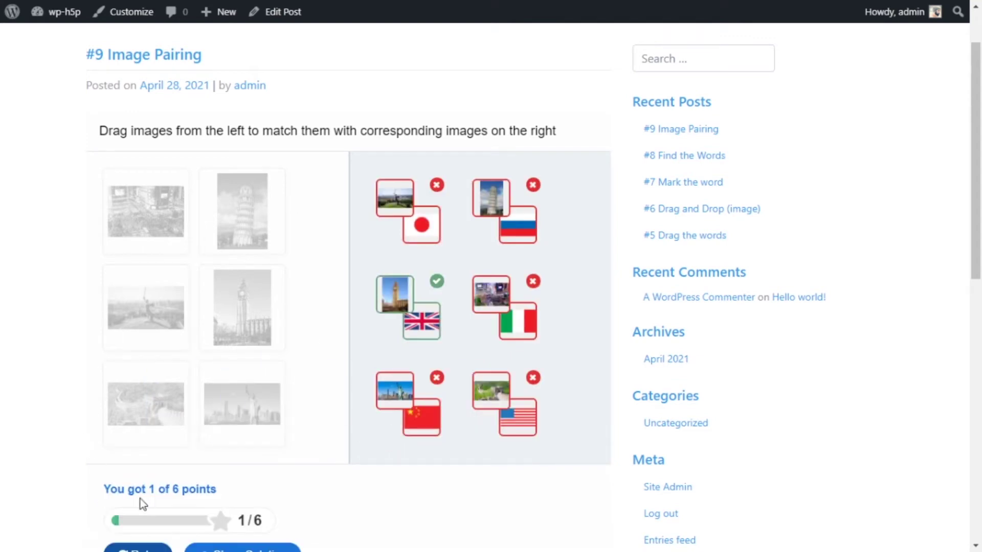
pyautogui.scroll(-1, 282, 361)
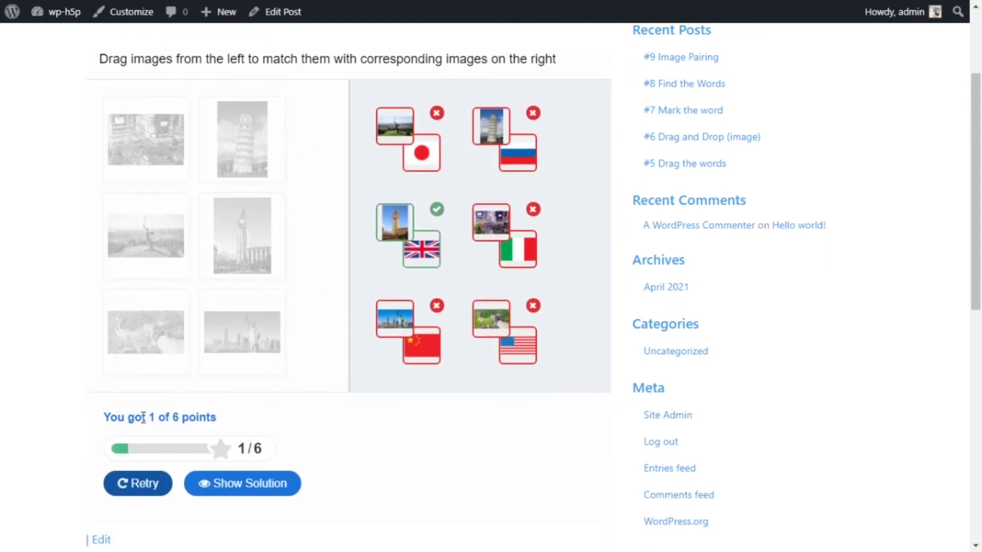
pyautogui.click(273, 488)
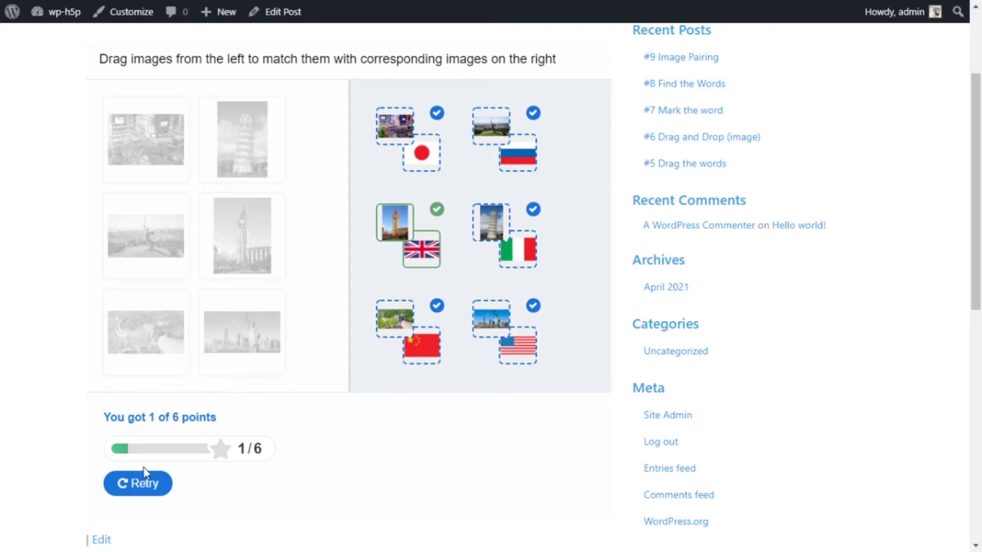
# Step: Reset the image pairing exercise for another attempt
pyautogui.click(130, 491)
pyautogui.scroll(2, 190, 416)
pyautogui.click(277, 385)
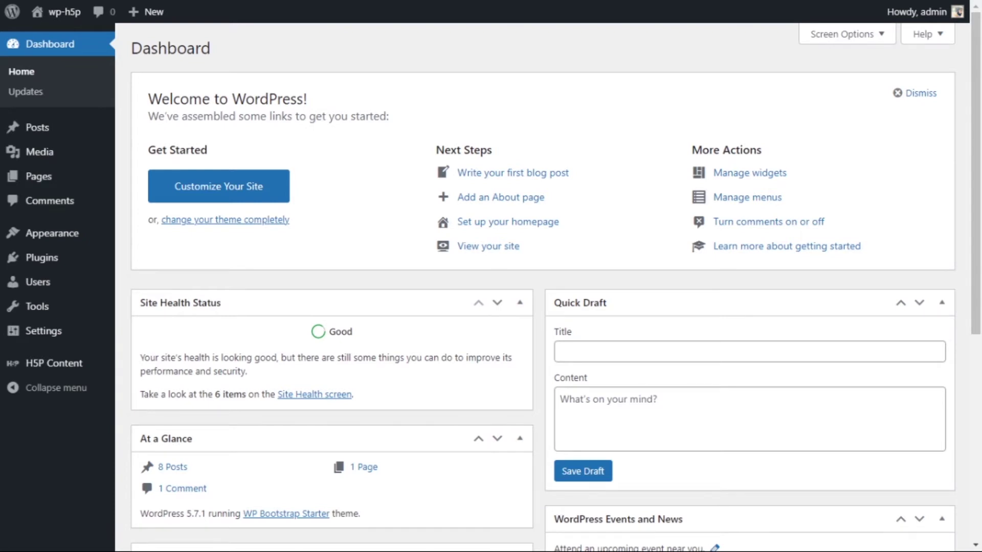
# Step: Start a new H5P content item of the Image Pairing type and title it "Image Pairing"
pyautogui.moveTo(53, 363)
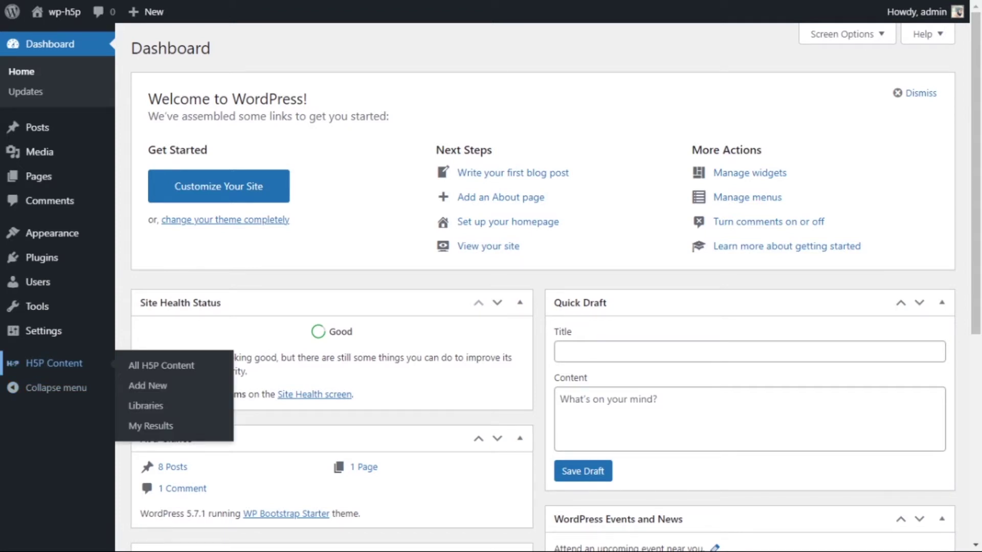
pyautogui.click(155, 391)
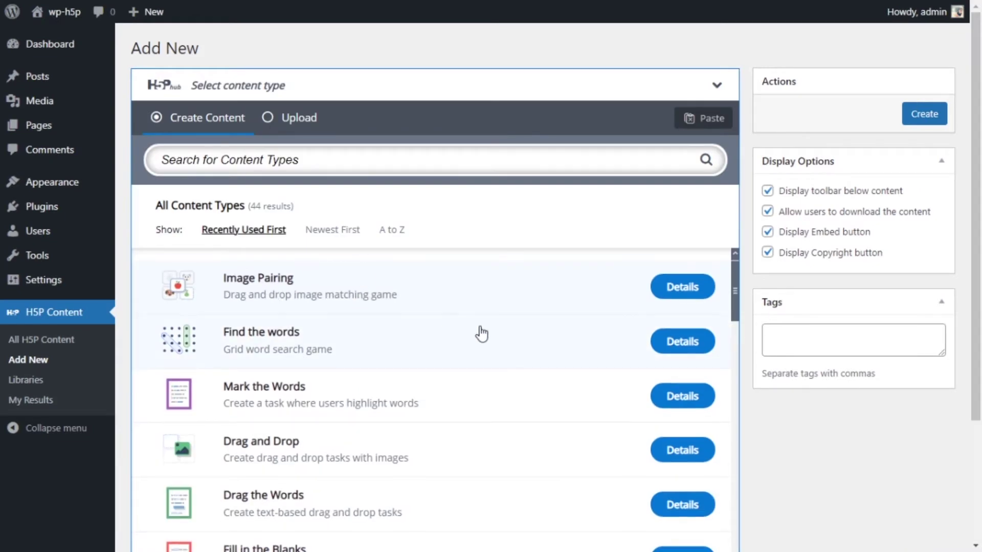
pyautogui.scroll(-5, 478, 330)
pyautogui.scroll(5, 434, 317)
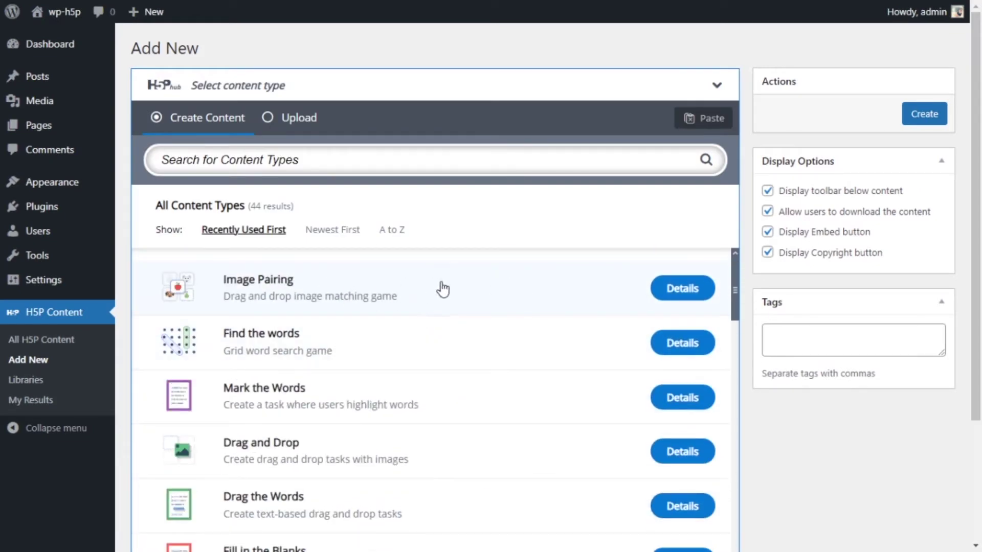
pyautogui.scroll(-5, 530, 289)
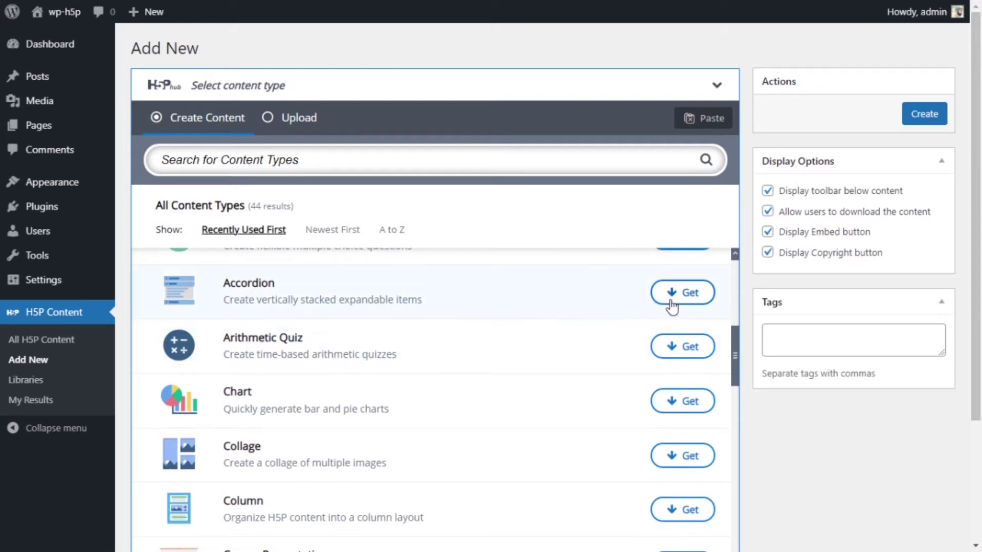
pyautogui.scroll(5, 528, 311)
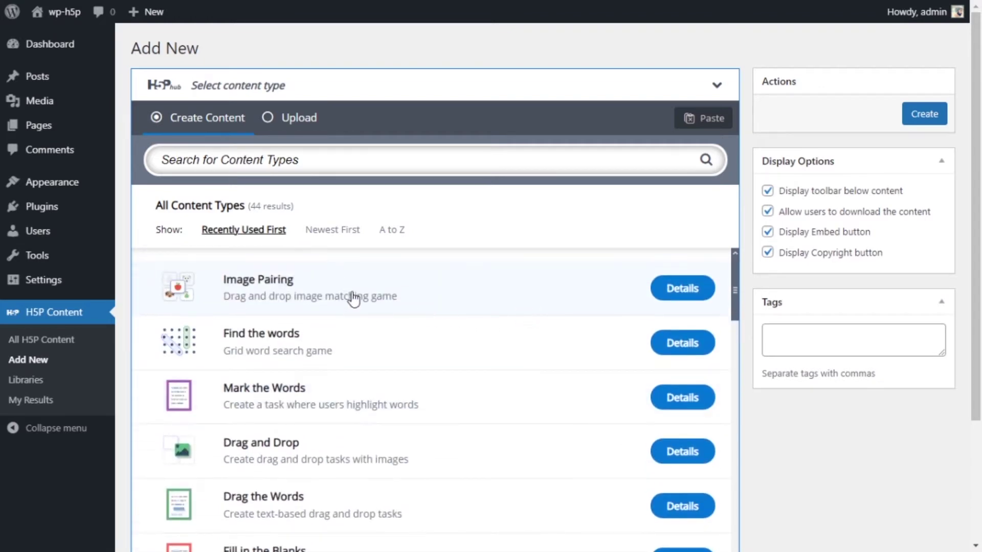
pyautogui.click(353, 298)
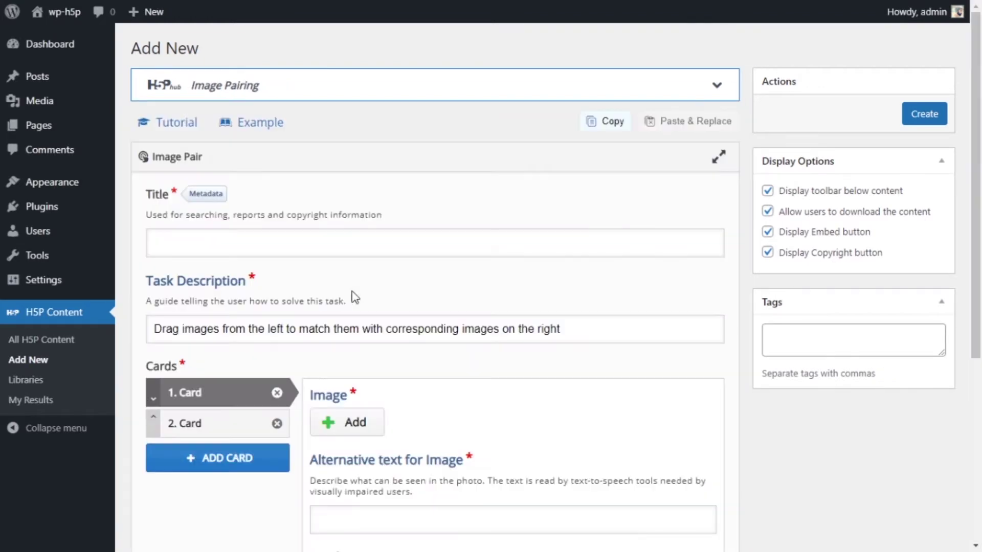
pyautogui.click(371, 243)
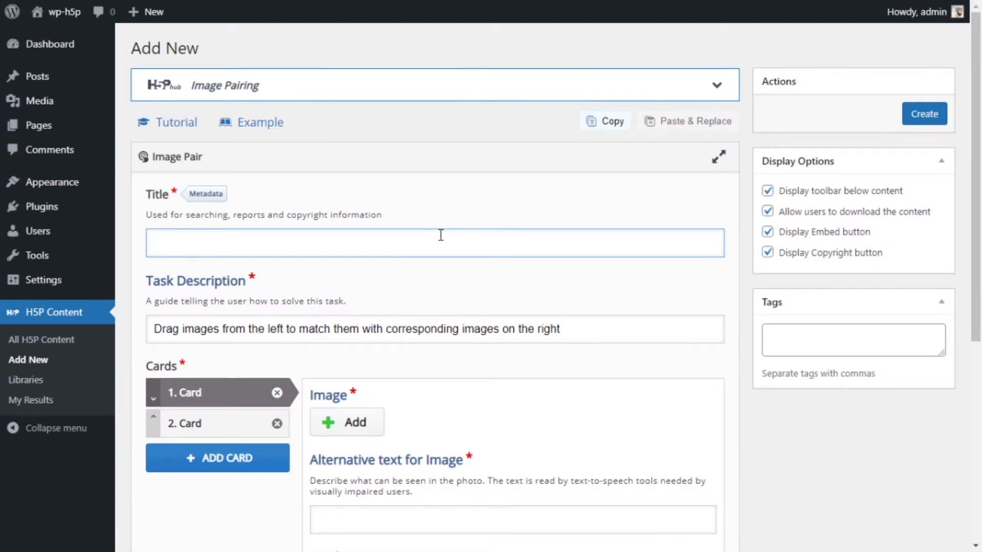
pyautogui.write('Image Pairing')
# Step: Review the wording of the default task description without changing it
pyautogui.click(416, 327)
pyautogui.moveTo(623, 329); pyautogui.dragTo(567, 322)
pyautogui.click(165, 333)
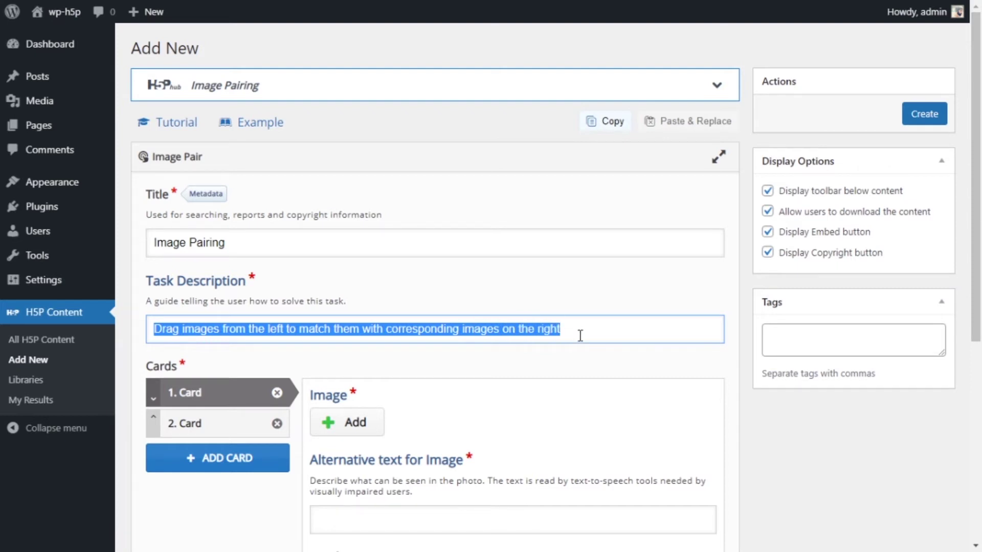
pyautogui.click(580, 335)
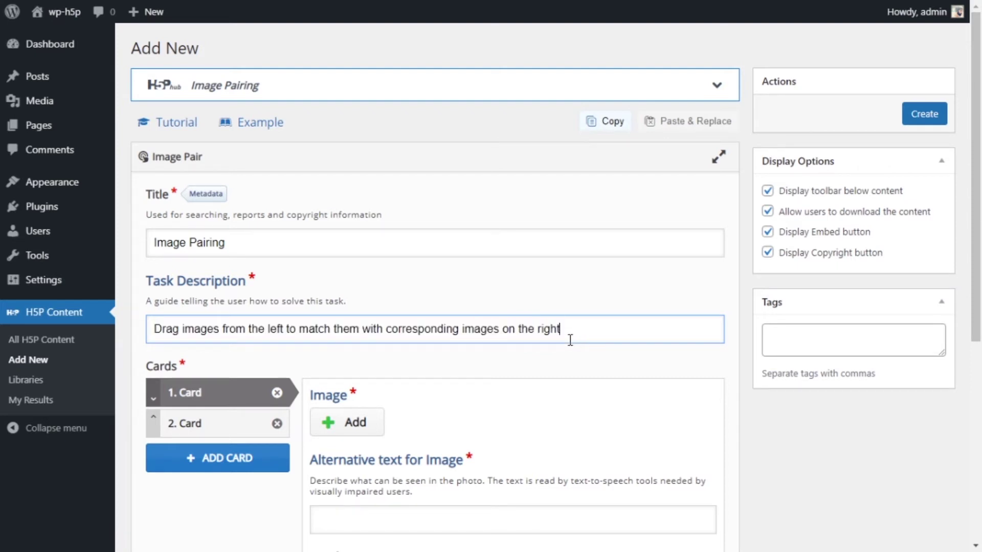
pyautogui.scroll(-1, 570, 340)
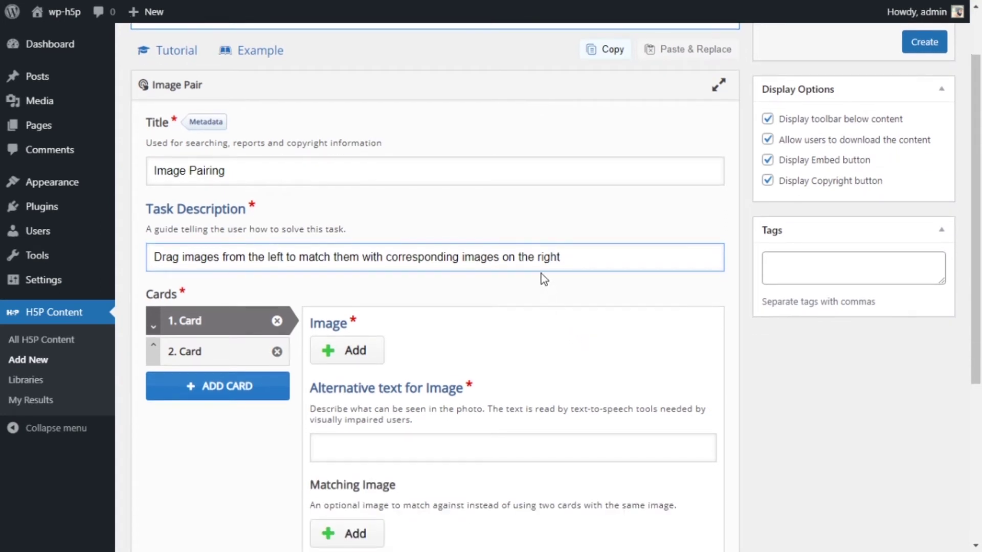
pyautogui.moveTo(572, 256); pyautogui.dragTo(13, 258)
pyautogui.click(143, 260)
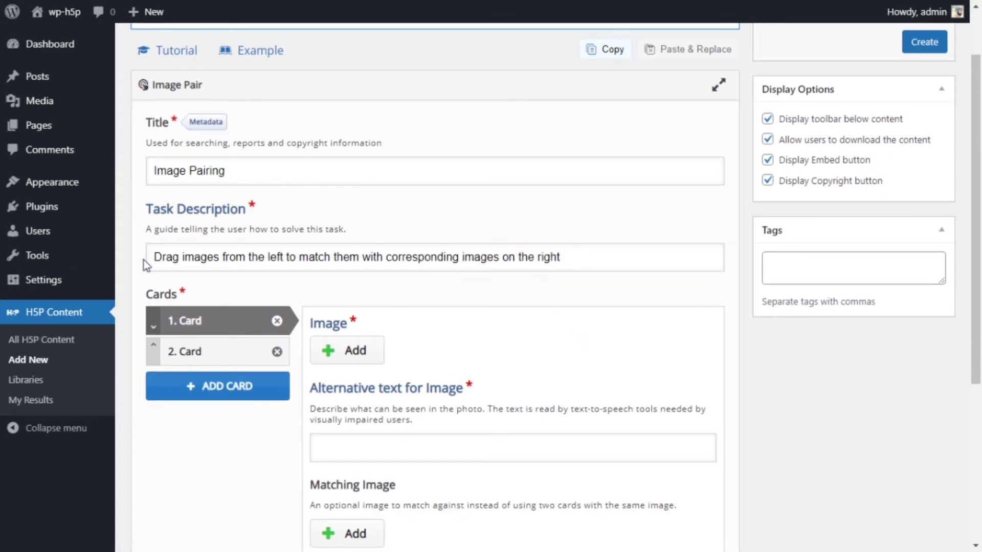
pyautogui.click(407, 258)
# Step: Add the Great Wall photo as the first card's image and set its alternative text to "ch"
pyautogui.scroll(-1, 260, 293)
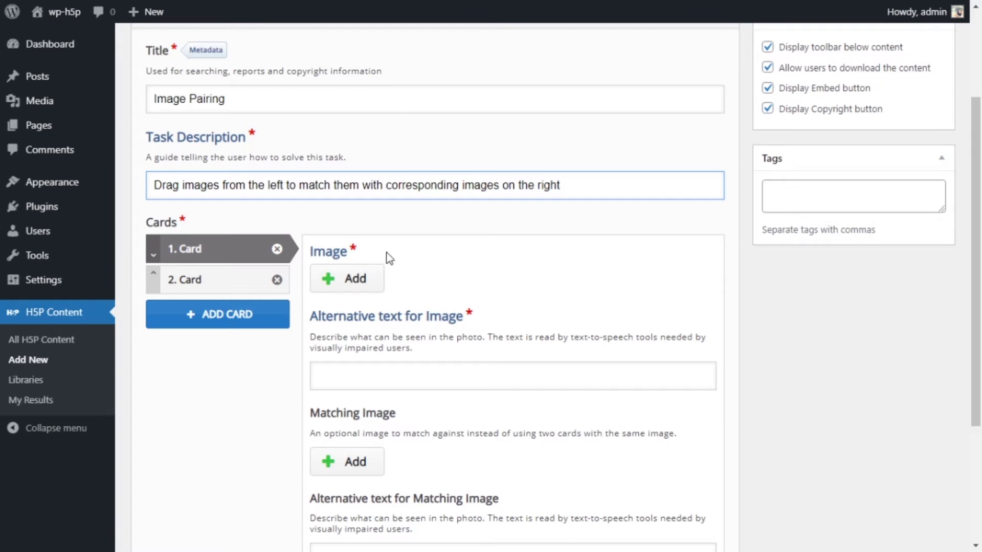
pyautogui.scroll(-1, 506, 253)
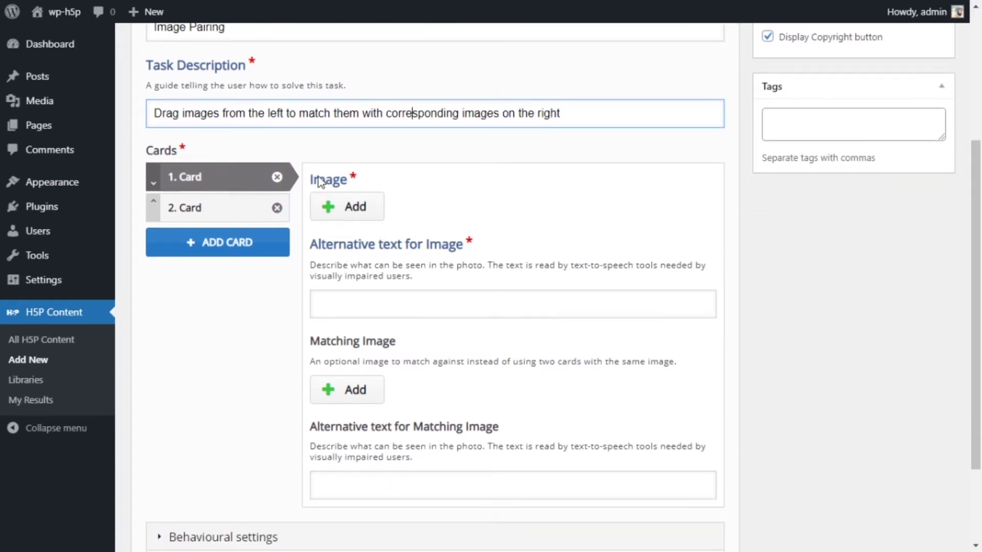
pyautogui.click(365, 212)
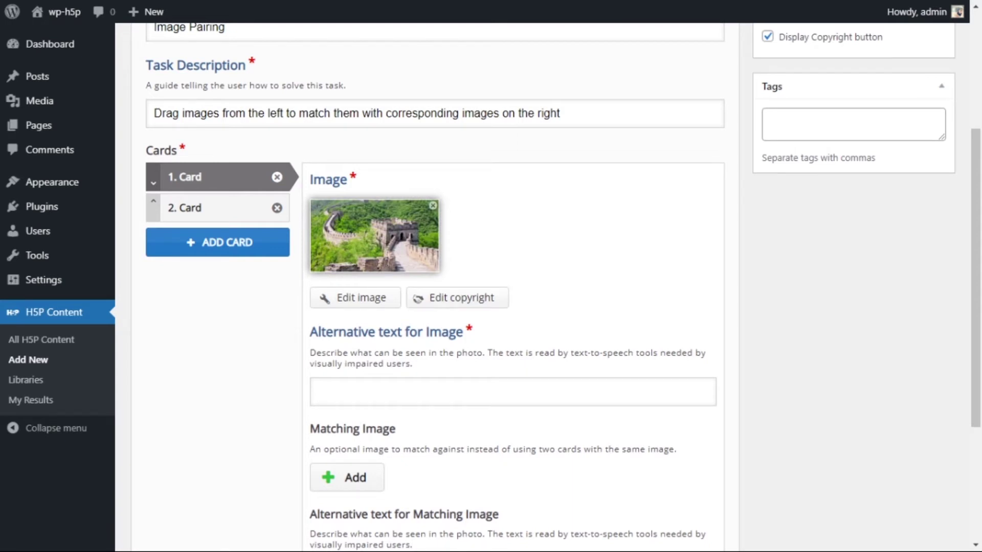
pyautogui.click(395, 393)
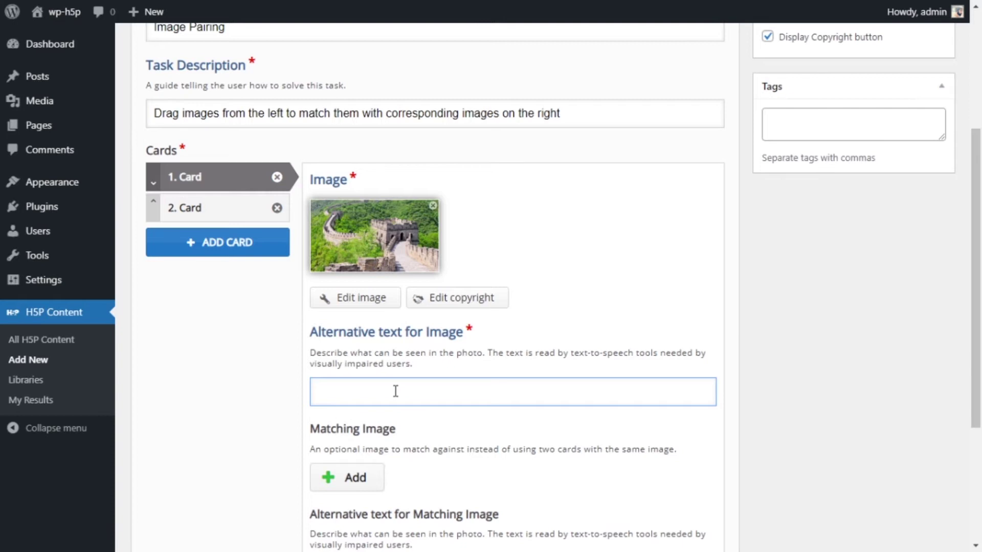
pyautogui.write('ch')
# Step: Add the Chinese flag as the first card's matching image
pyautogui.scroll(-3, 618, 365)
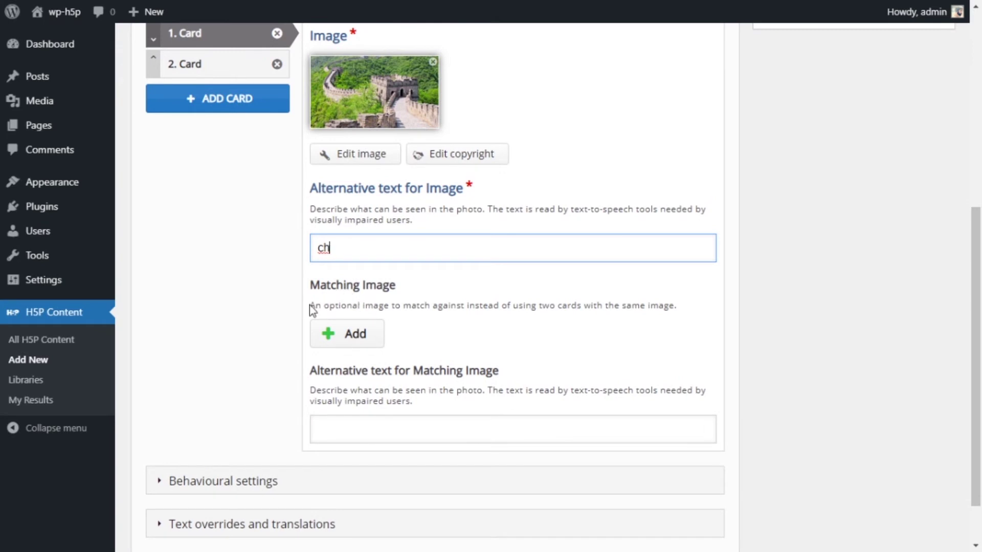
pyautogui.moveTo(309, 305); pyautogui.dragTo(500, 305)
pyautogui.click(500, 305)
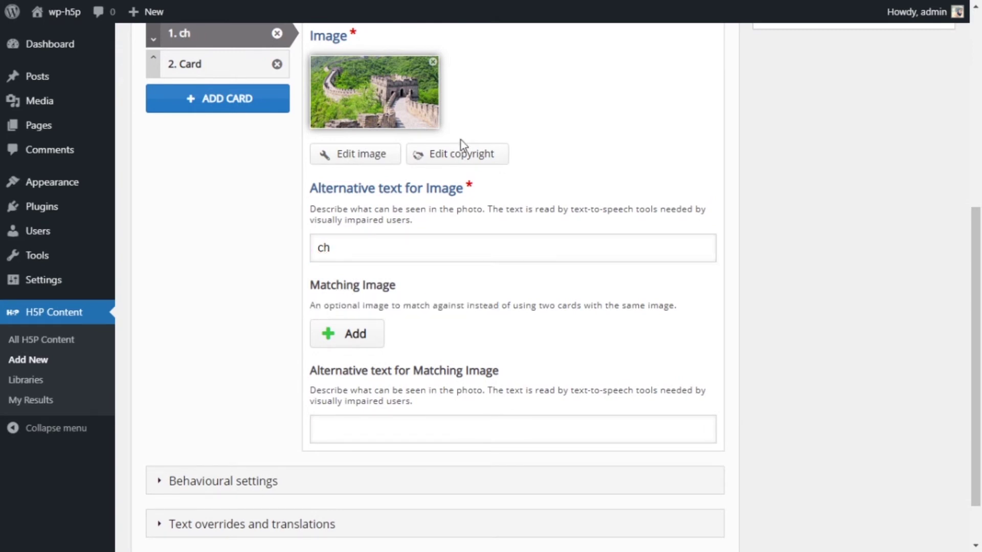
pyautogui.click(369, 350)
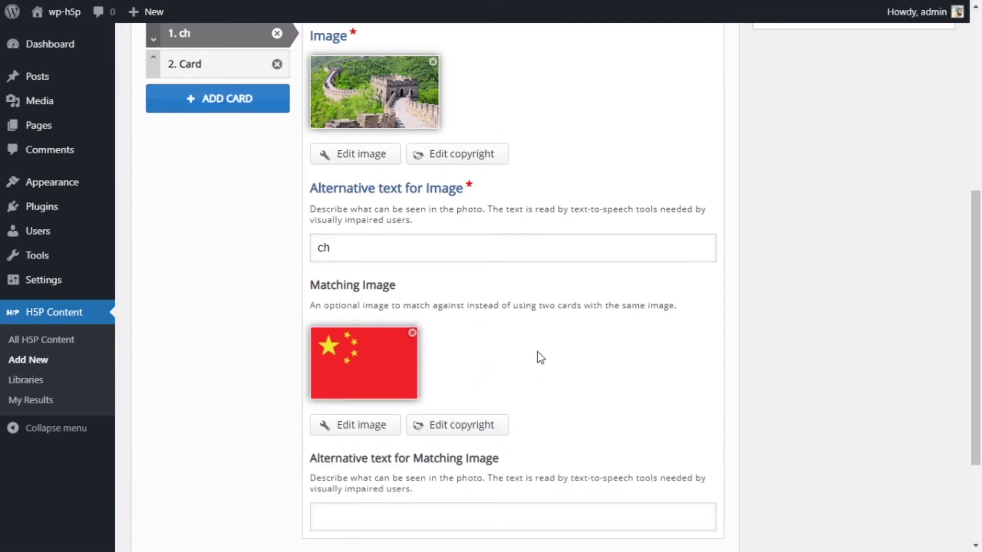
# Step: Review the first card's image, alternative text and matching image fields
pyautogui.scroll(-2, 544, 353)
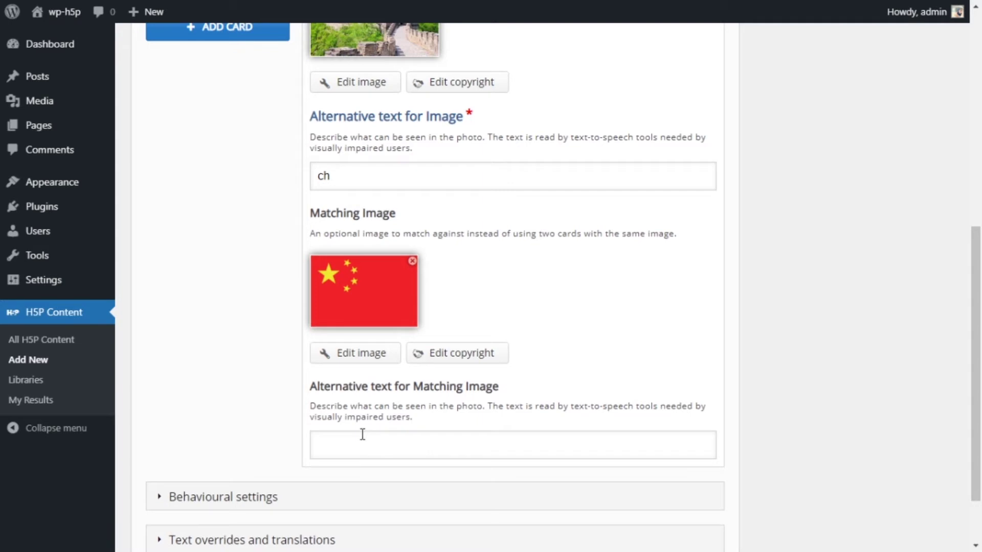
pyautogui.scroll(2, 425, 366)
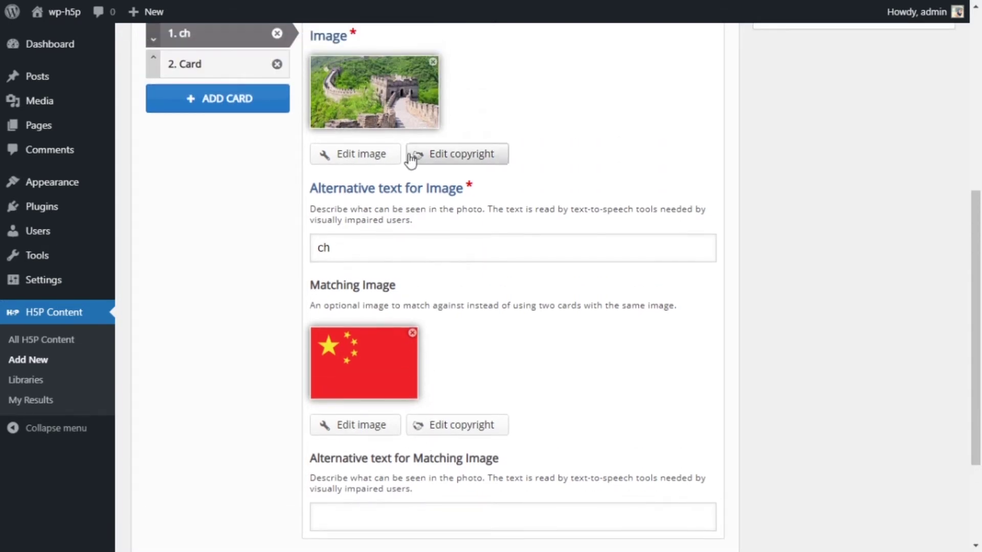
pyautogui.scroll(2, 407, 156)
pyautogui.scroll(1, 388, 153)
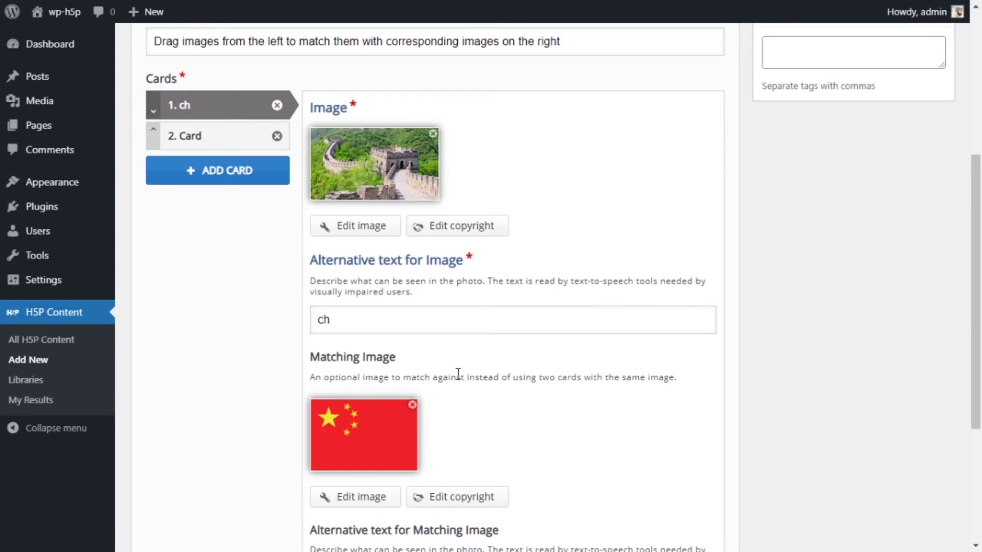
pyautogui.scroll(-1, 397, 164)
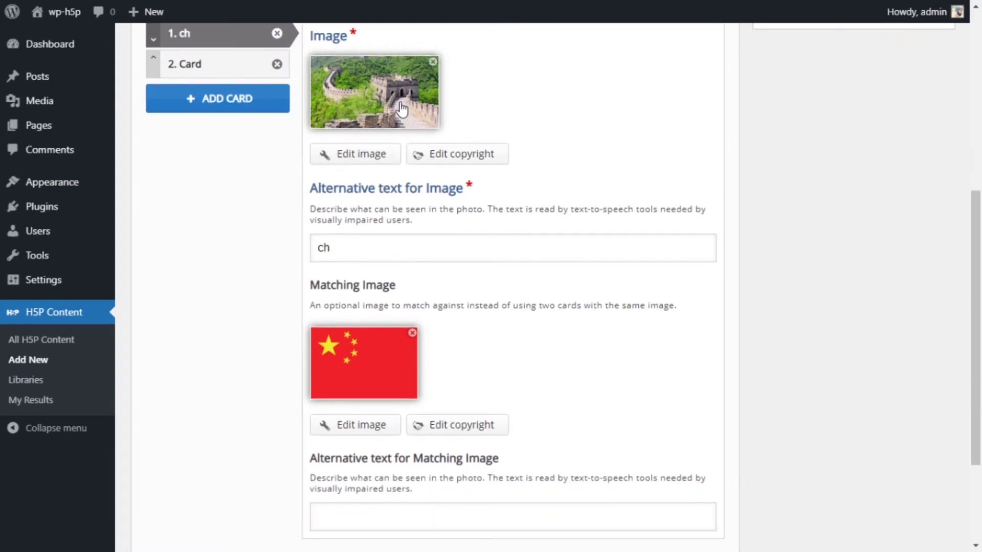
pyautogui.scroll(1, 401, 109)
pyautogui.scroll(-1, 402, 109)
pyautogui.moveTo(402, 109); pyautogui.dragTo(438, 101)
pyautogui.scroll(2, 657, 155)
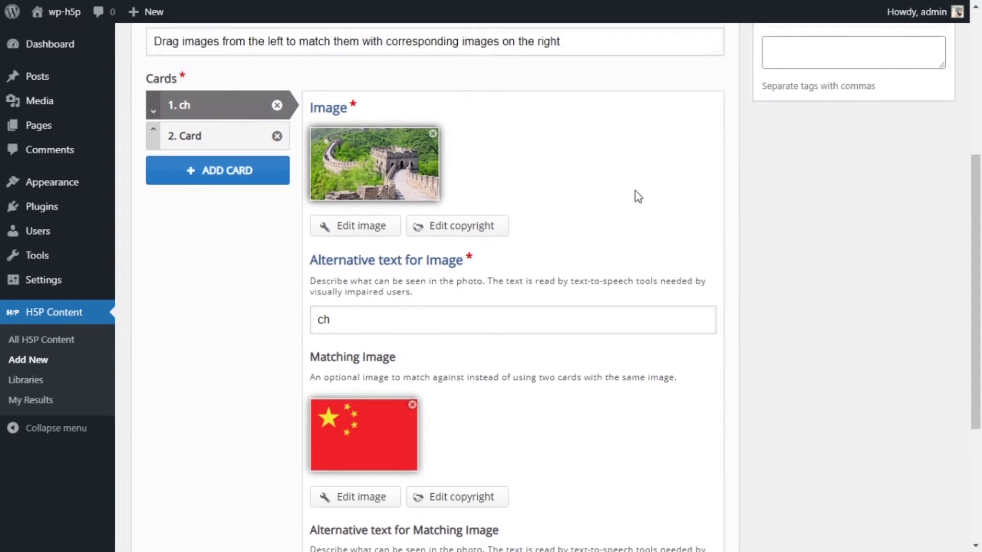
# Step: Upload an image to the second card and set its alternative text to "it"
pyautogui.click(197, 137)
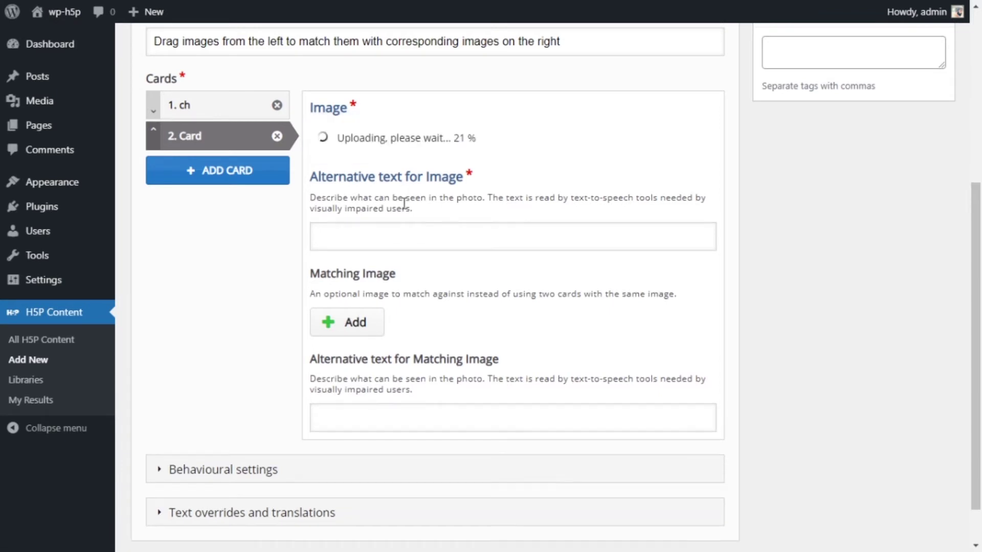
pyautogui.click(435, 237)
pyautogui.write('it')
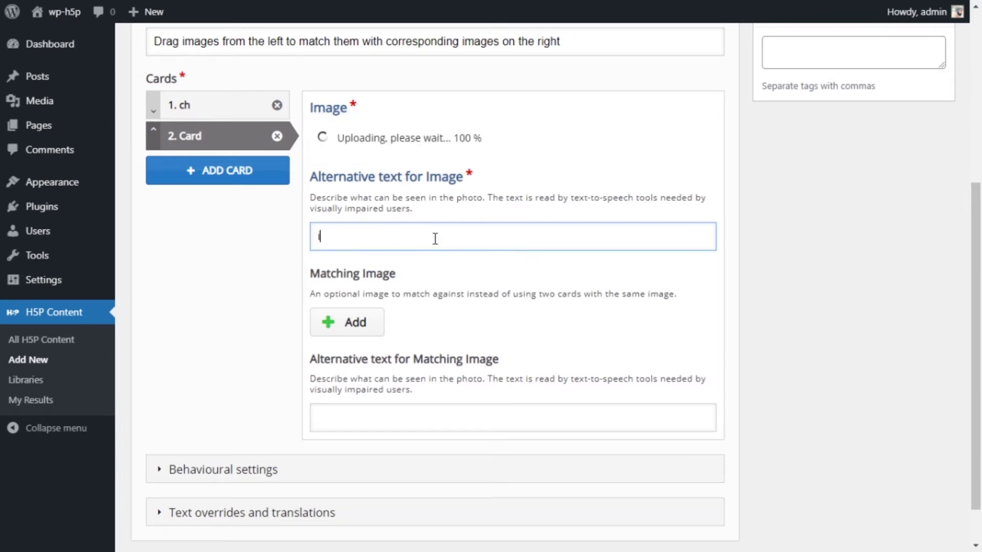
# Step: Add the Italian flag as the second card's matching image
pyautogui.click(356, 411)
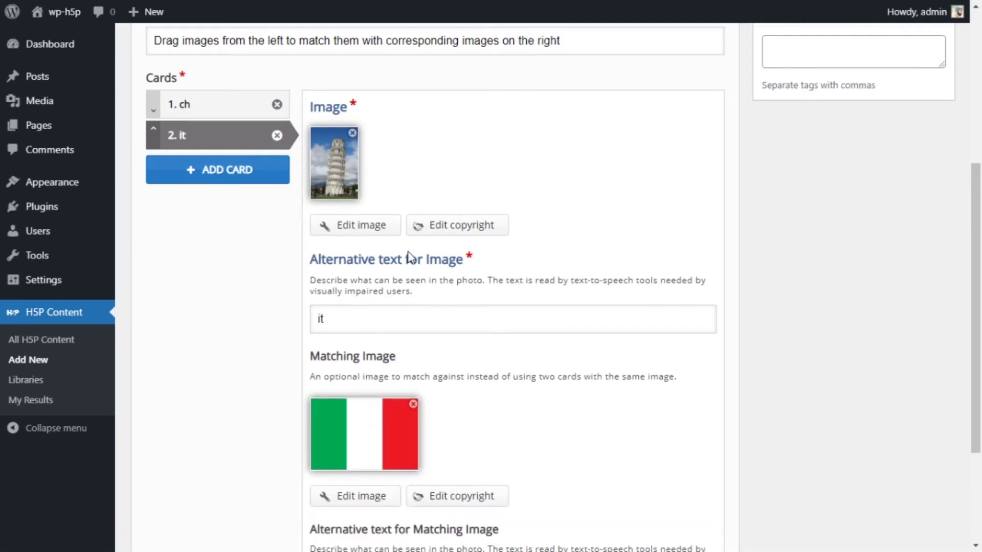
pyautogui.scroll(-1, 409, 257)
pyautogui.scroll(1, 385, 252)
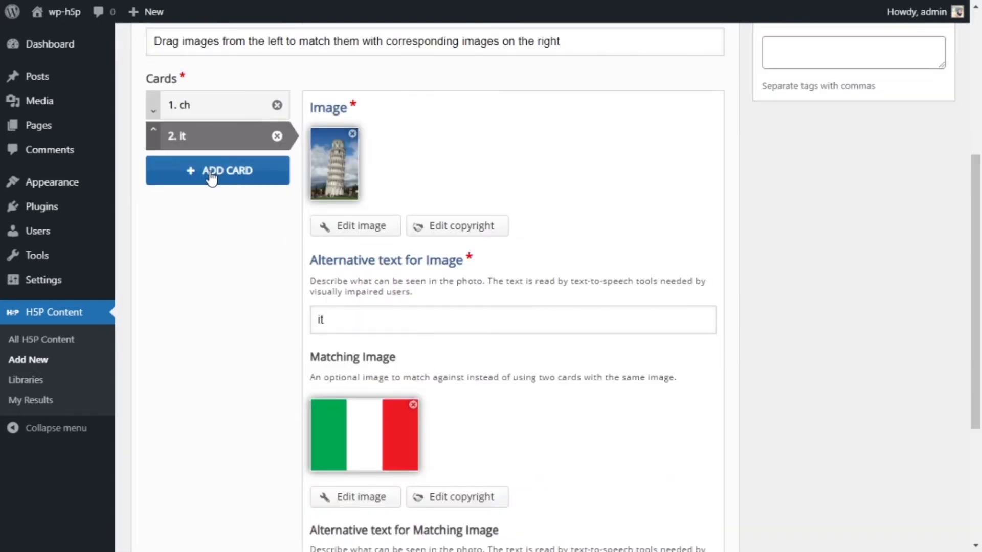
# Step: Add a third card and upload the photo of the crowded city crossing as its image
pyautogui.click(213, 178)
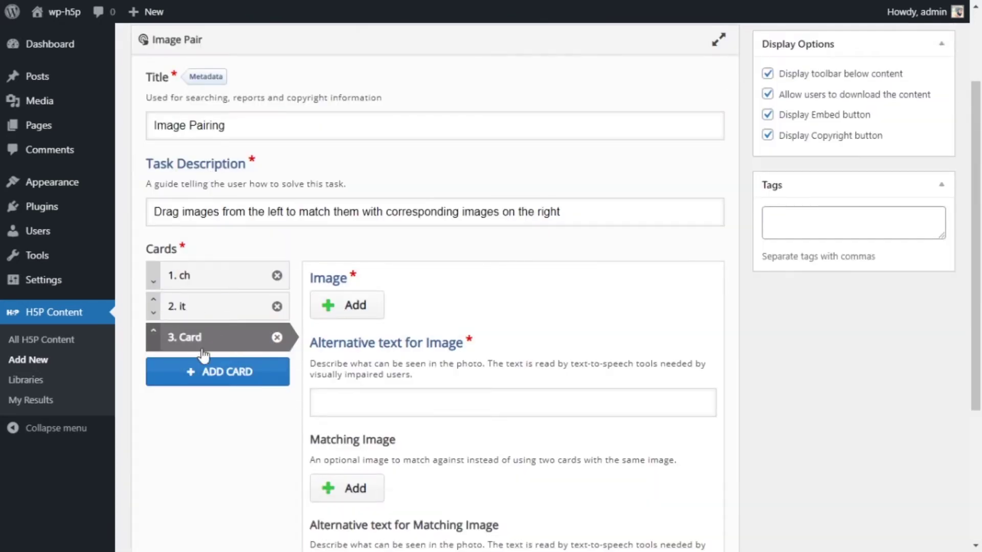
pyautogui.scroll(-3, 213, 329)
pyautogui.scroll(3, 212, 329)
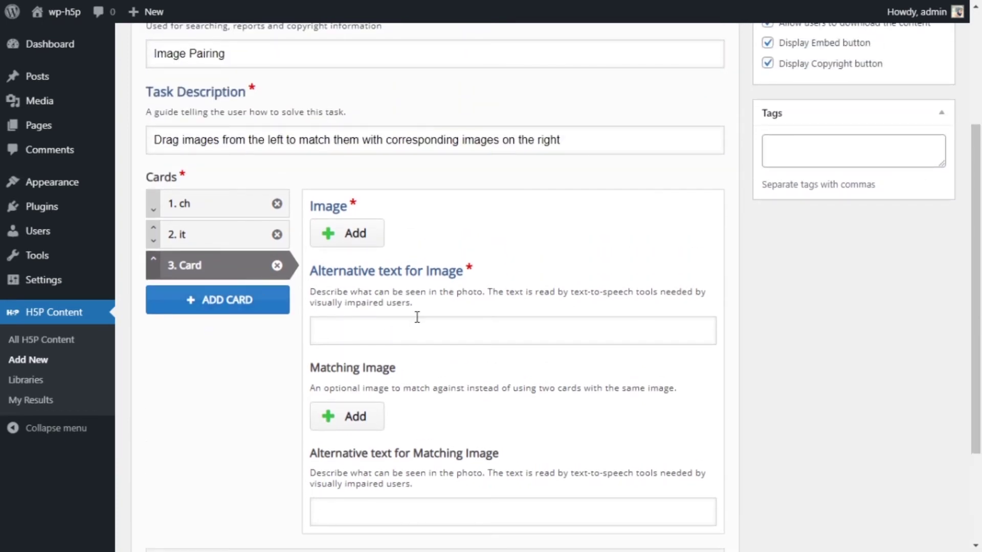
pyautogui.click(337, 236)
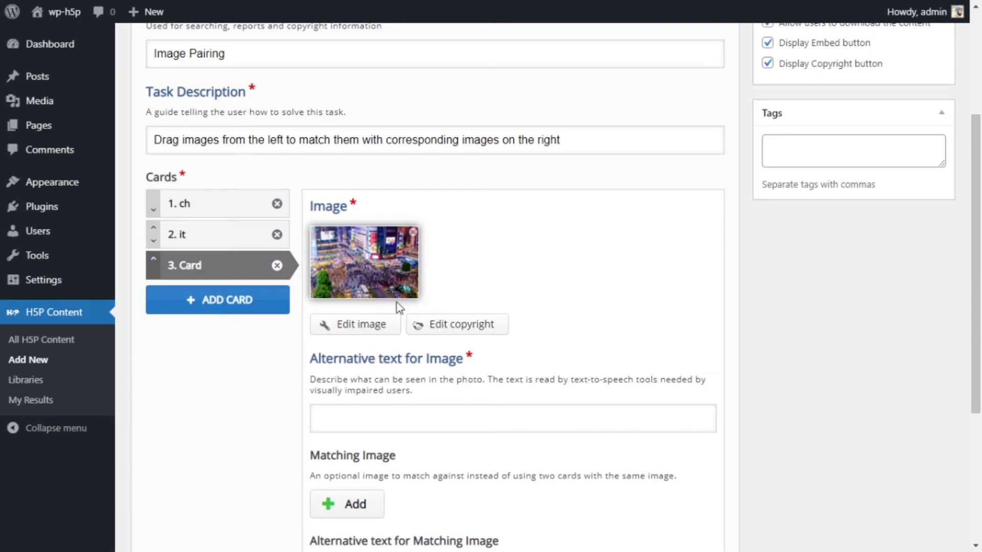
# Step: Set the third card's alternative text to "jp" and add the Japanese flag as its matching image
pyautogui.scroll(-3, 417, 389)
pyautogui.click(410, 276)
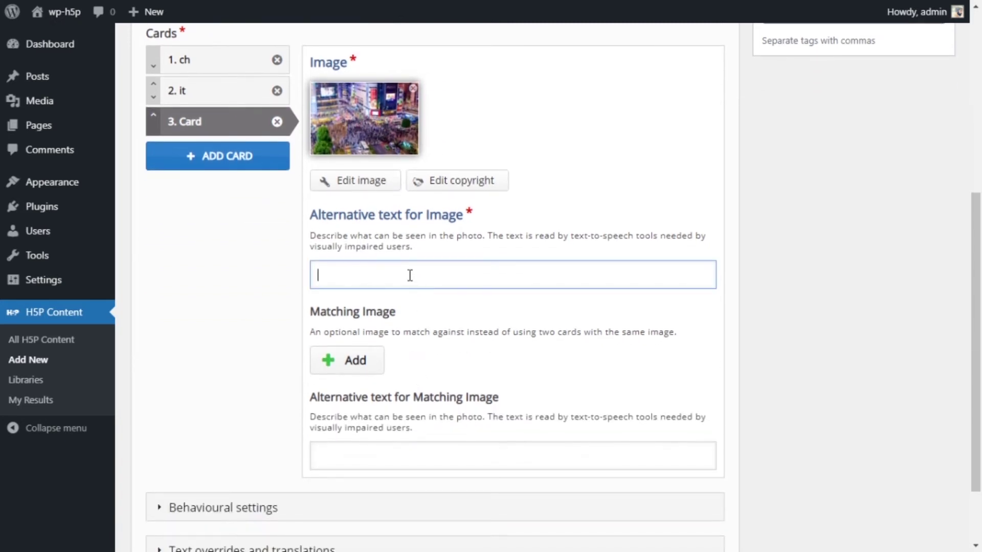
pyautogui.write('jp')
pyautogui.click(345, 364)
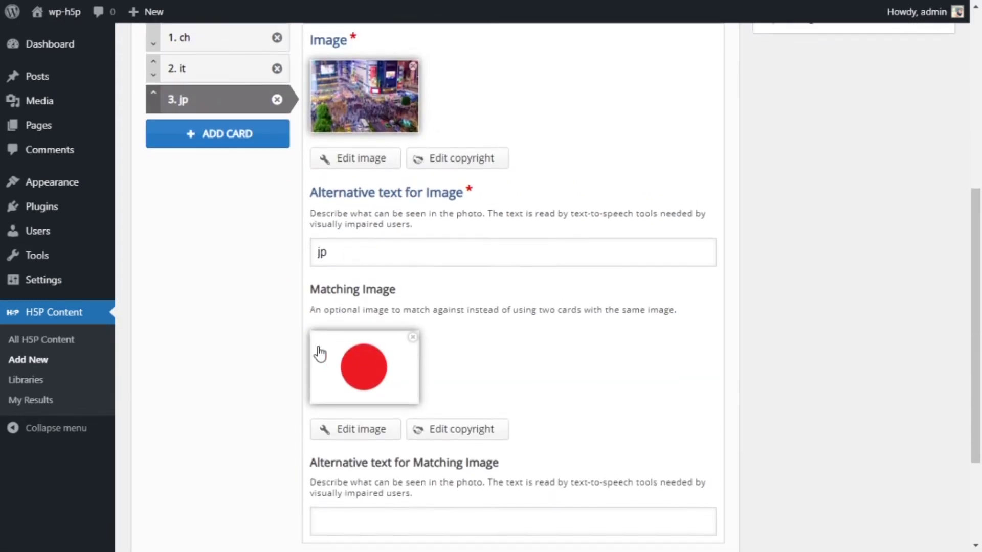
pyautogui.click(195, 143)
pyautogui.click(194, 168)
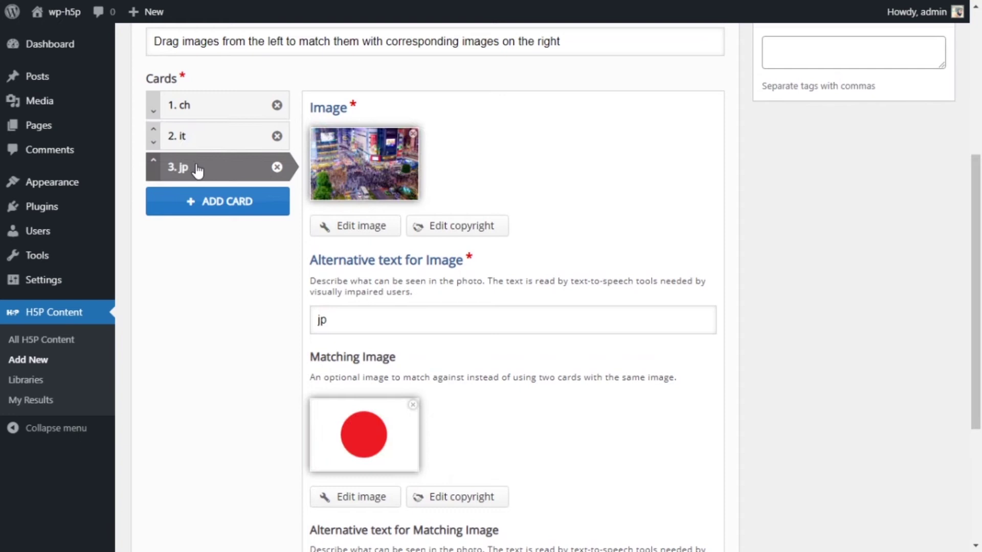
# Step: Add a fourth card and upload the photo of the sword-raising statue as its image
pyautogui.click(206, 207)
pyautogui.click(353, 276)
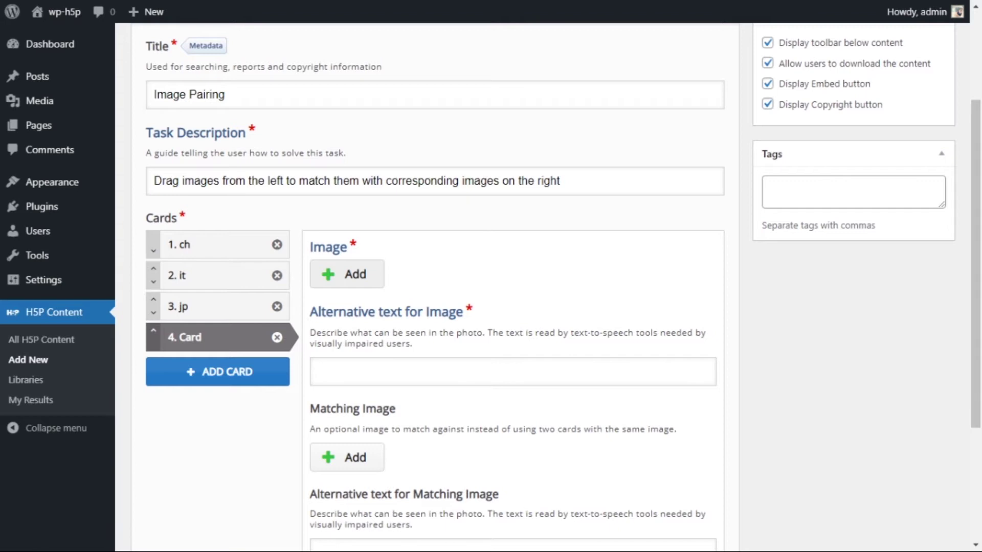
pyautogui.doubleClick(639, 174)
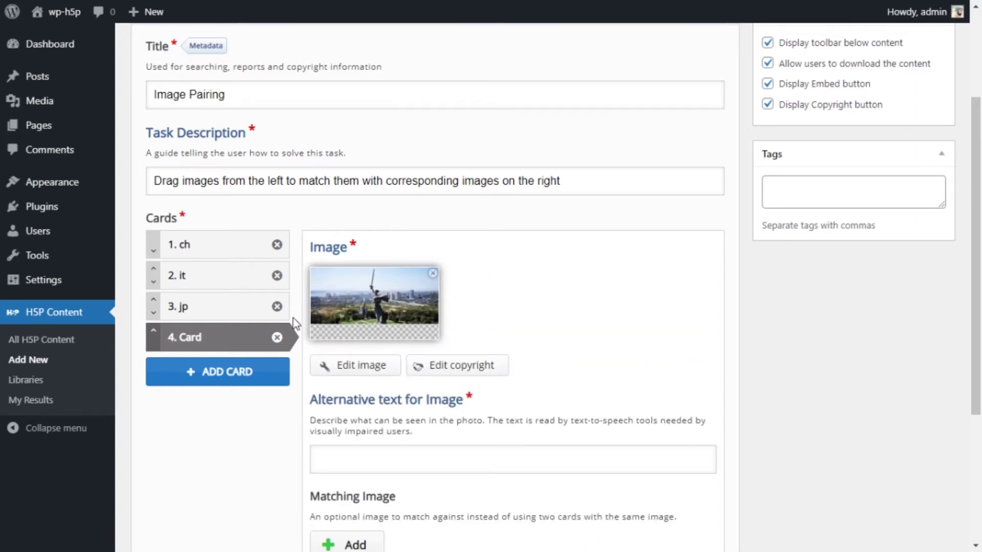
pyautogui.scroll(-3, 330, 301)
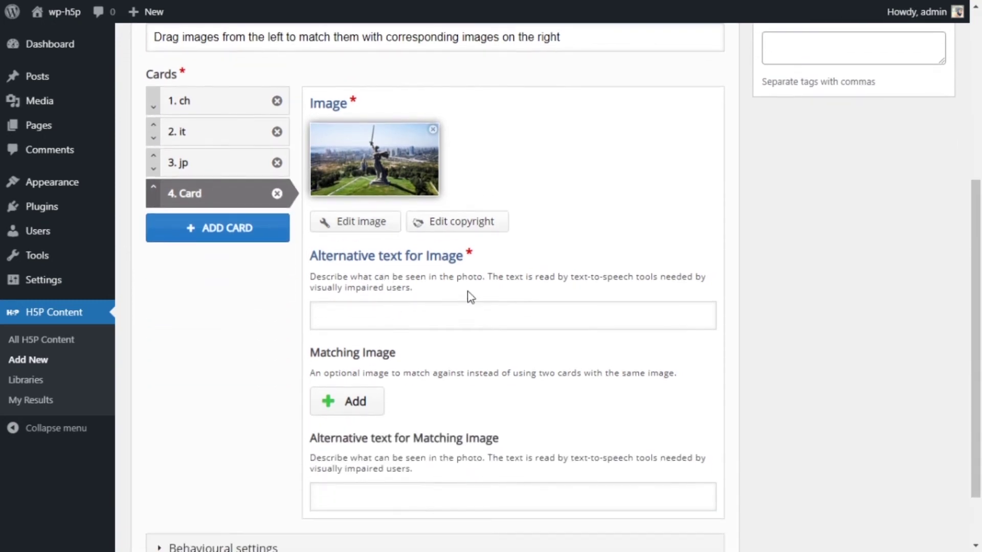
# Step: Set the fourth card's alternative text to "rs" and add the Russian flag as its matching image
pyautogui.click(371, 310)
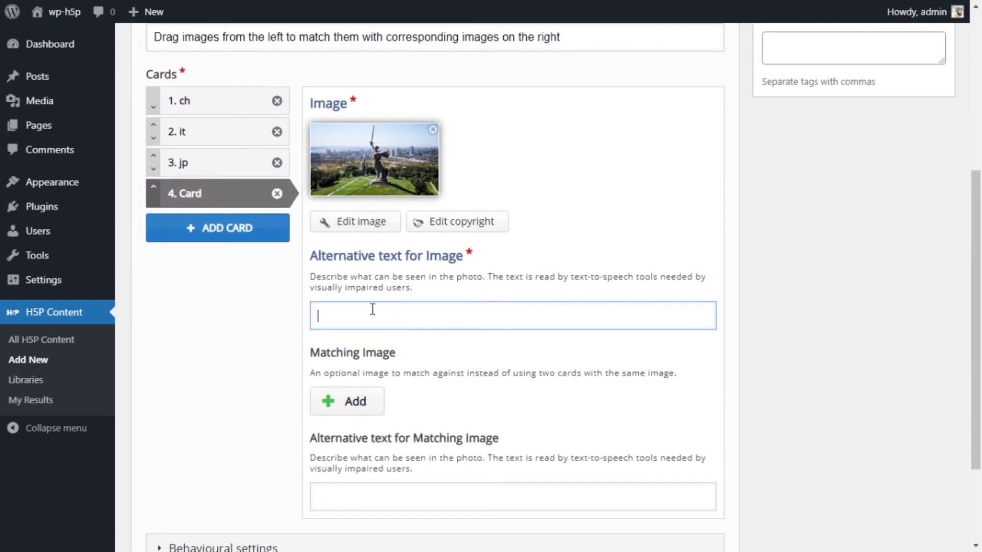
pyautogui.write('rs')
pyautogui.click(339, 401)
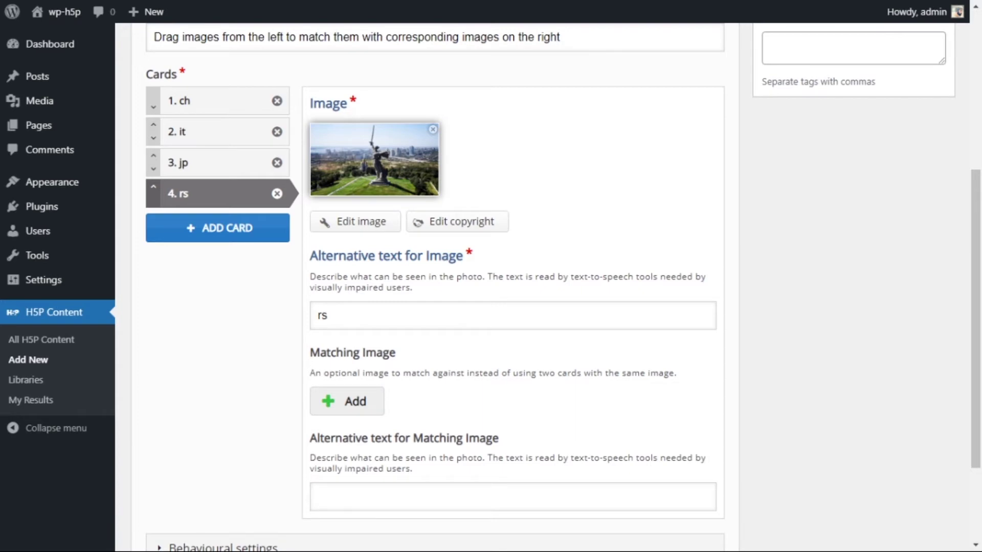
pyautogui.scroll(-1, 278, 263)
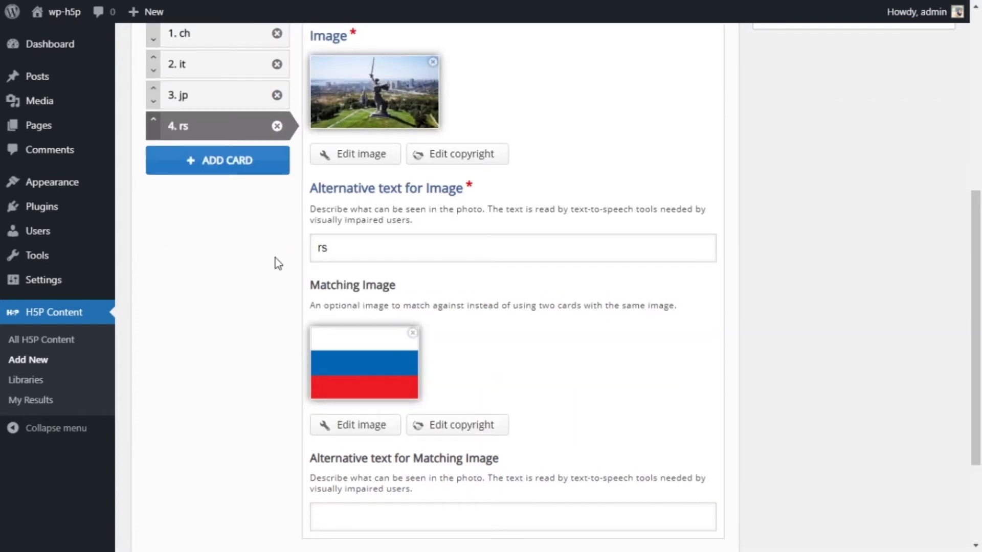
# Step: Add a fifth card with the Big Ben photo, the alternative text "uk" and the British flag as matching image
pyautogui.click(217, 160)
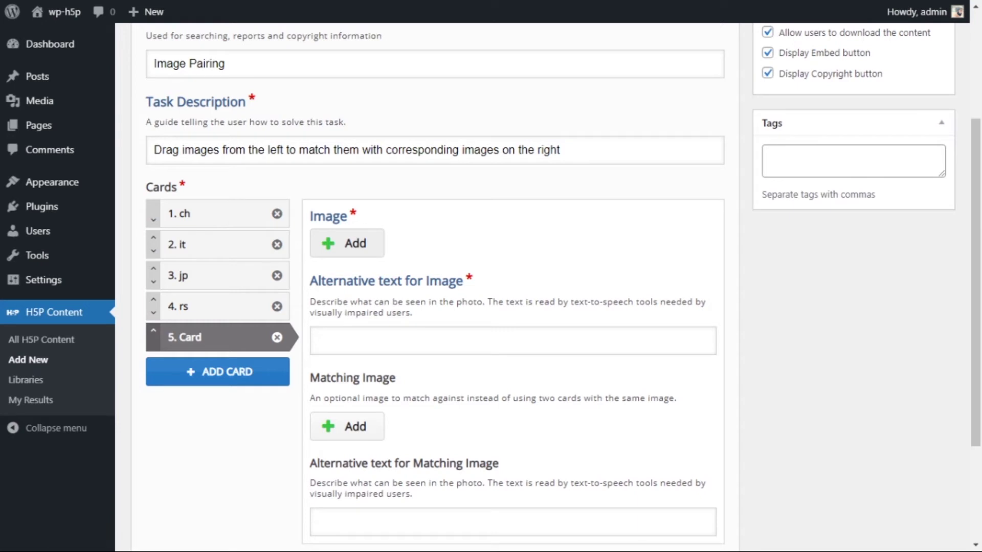
pyautogui.click(416, 345)
pyautogui.write('uk')
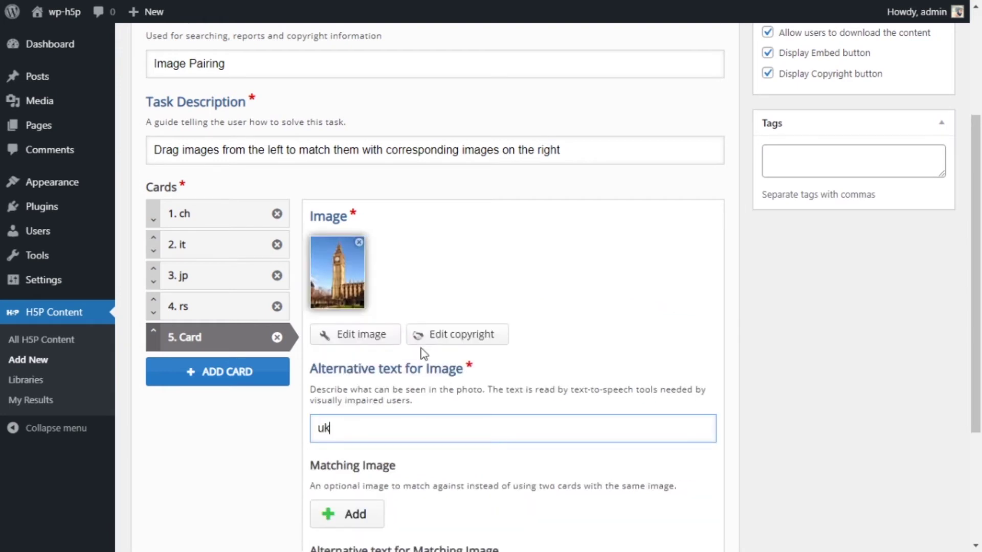
pyautogui.scroll(-3, 423, 353)
pyautogui.click(357, 334)
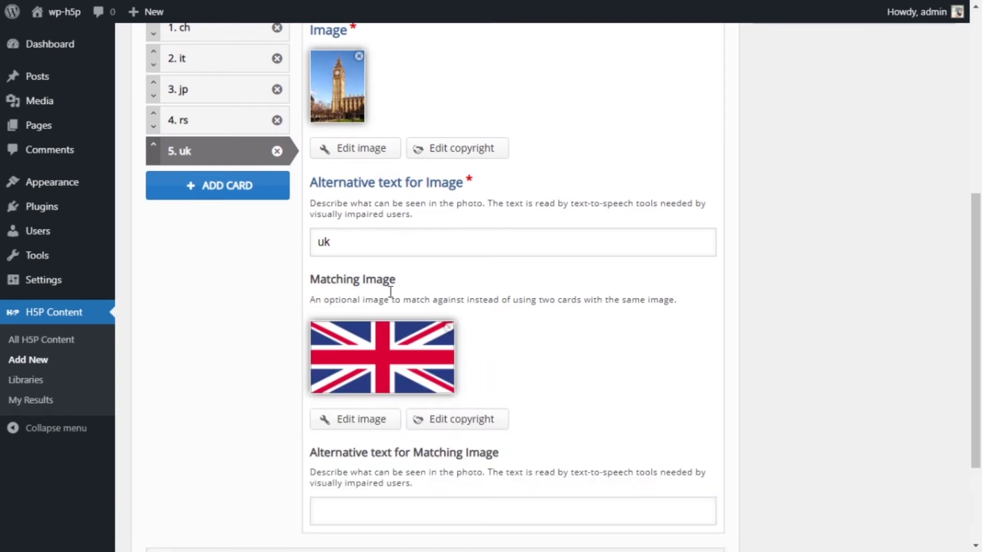
# Step: Add a sixth card with the Statue of Liberty photo, the alternative text "us" and the American flag as matching image
pyautogui.click(210, 189)
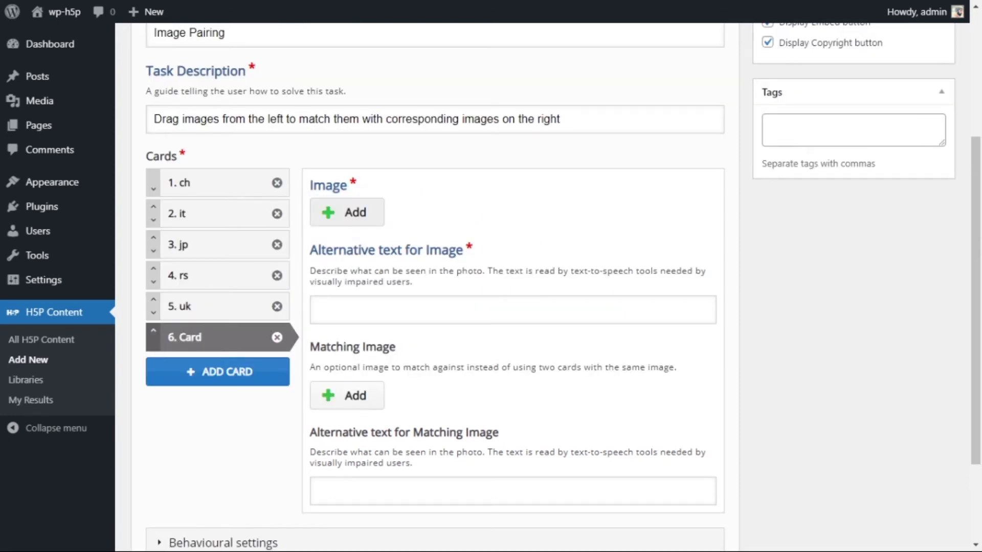
pyautogui.click(411, 329)
pyautogui.write('us')
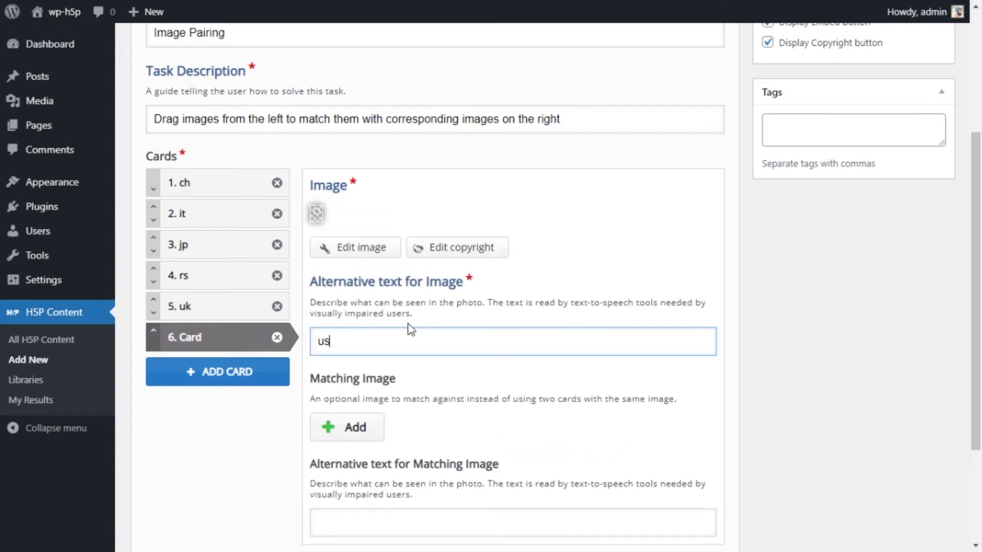
pyautogui.scroll(-3, 545, 344)
pyautogui.click(545, 344)
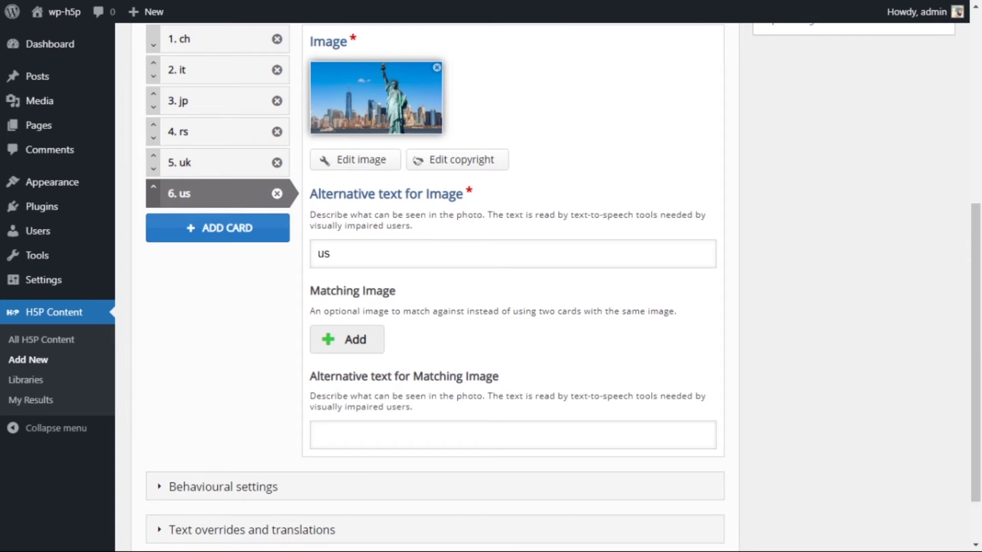
pyautogui.scroll(1, 348, 325)
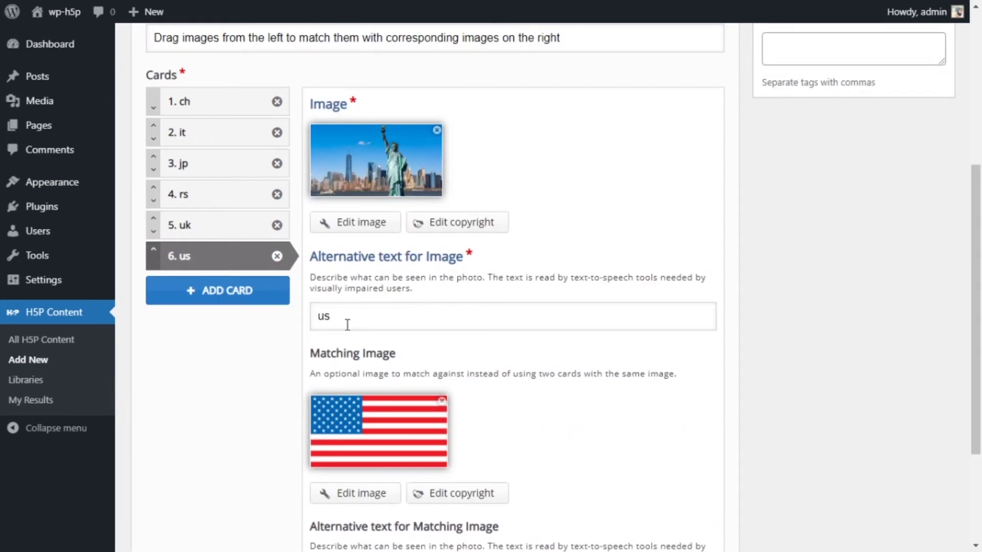
# Step: Go through the cards and check each one's image, alternative text and matching flag
pyautogui.scroll(1, 347, 325)
pyautogui.click(203, 215)
pyautogui.click(208, 248)
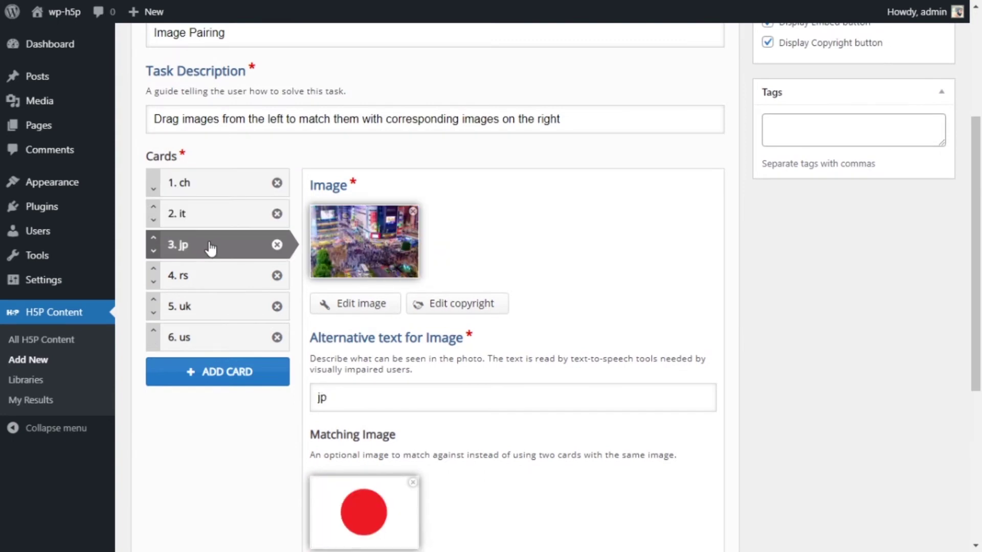
pyautogui.scroll(-1, 211, 249)
pyautogui.click(204, 205)
pyautogui.click(200, 235)
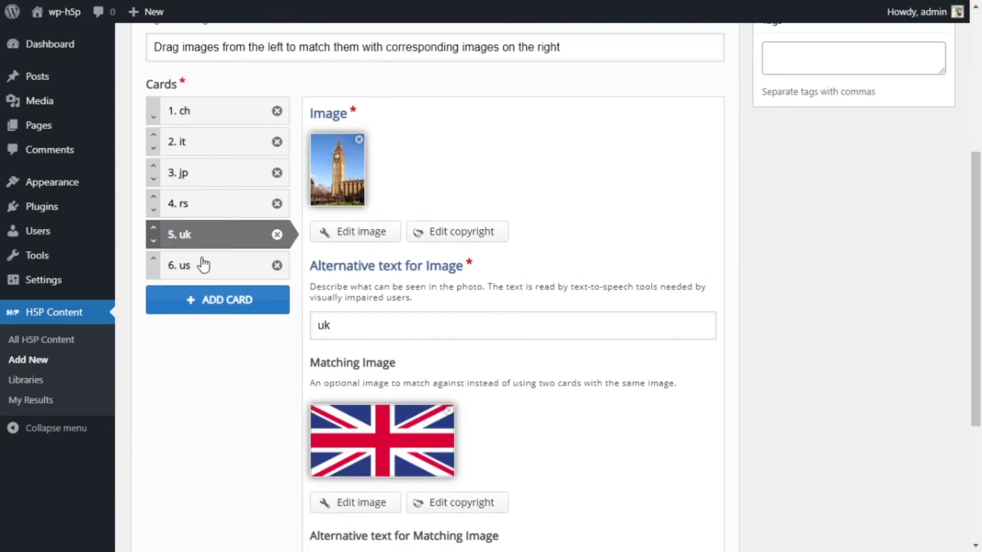
pyautogui.click(201, 265)
pyautogui.click(211, 120)
pyautogui.click(203, 151)
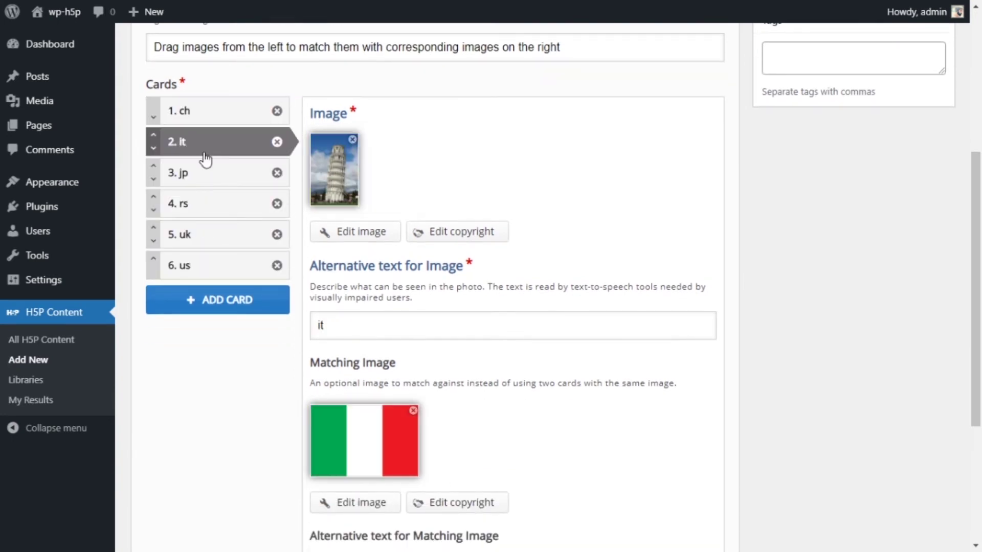
pyautogui.click(210, 163)
pyautogui.click(215, 212)
pyautogui.click(217, 239)
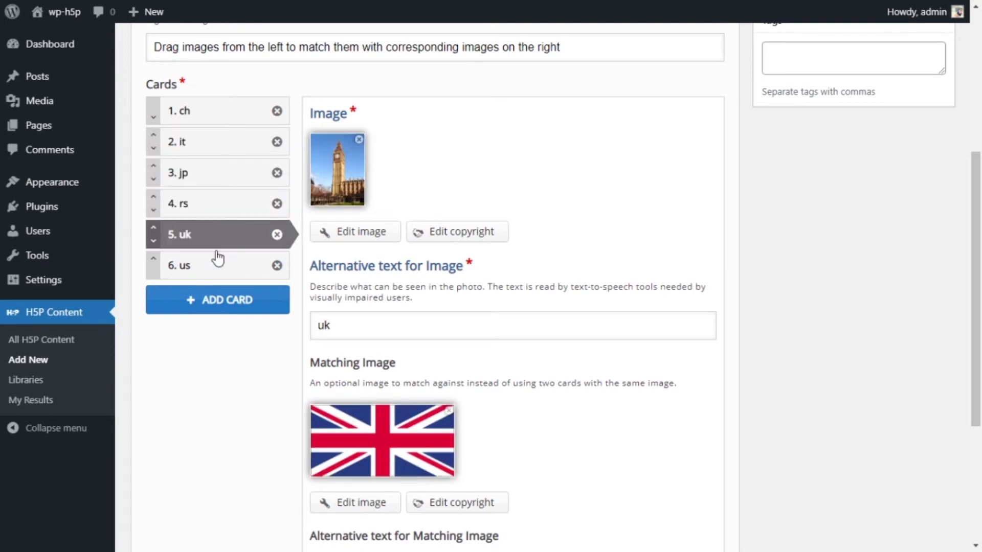
pyautogui.click(218, 262)
# Step: Enable the retry button for when the game is over in the behavioural settings
pyautogui.scroll(-3, 214, 238)
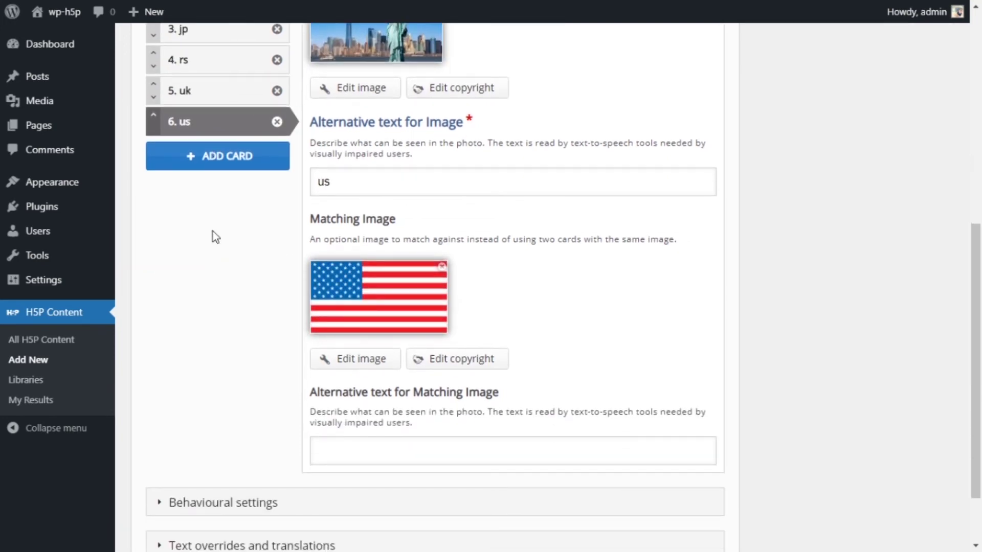
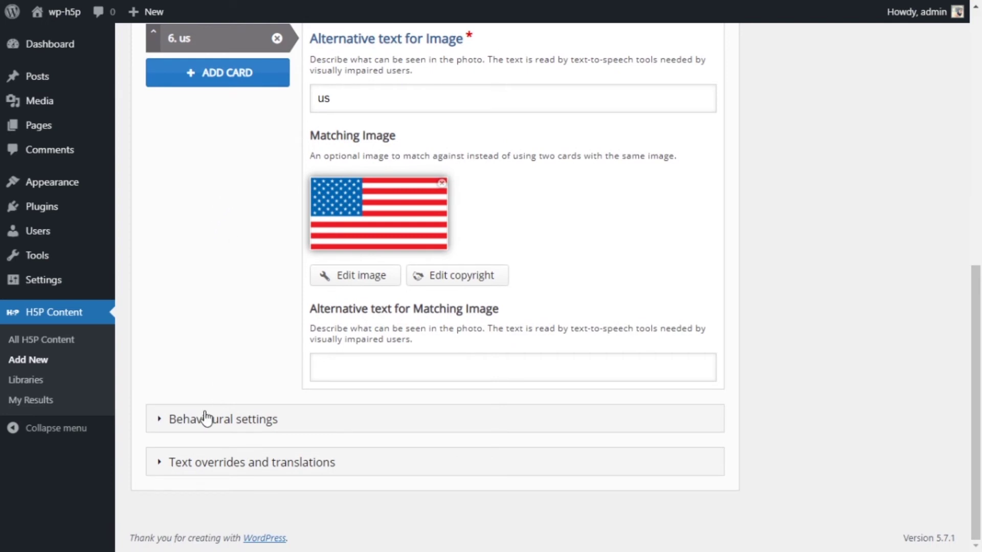
pyautogui.scroll(-1, 255, 333)
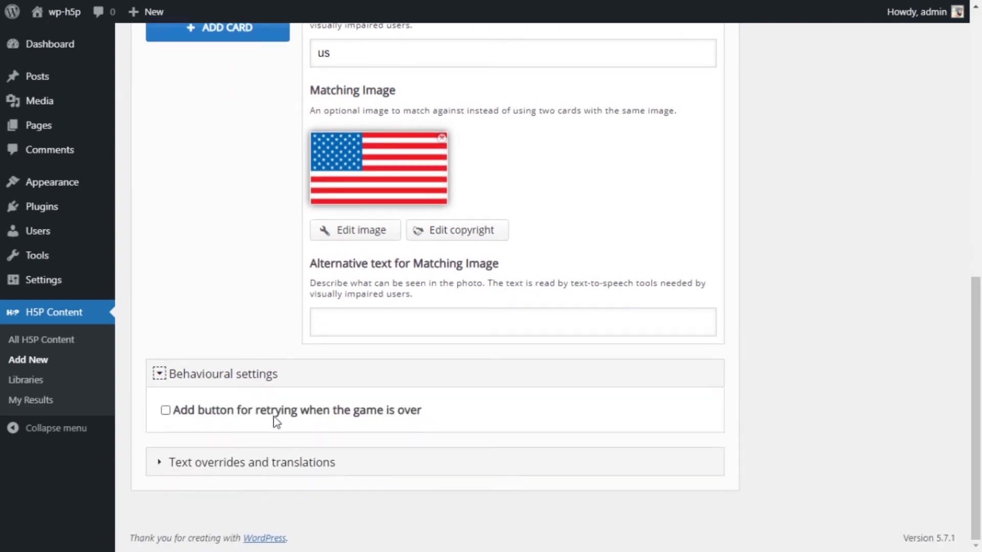
pyautogui.moveTo(422, 410); pyautogui.dragTo(385, 411)
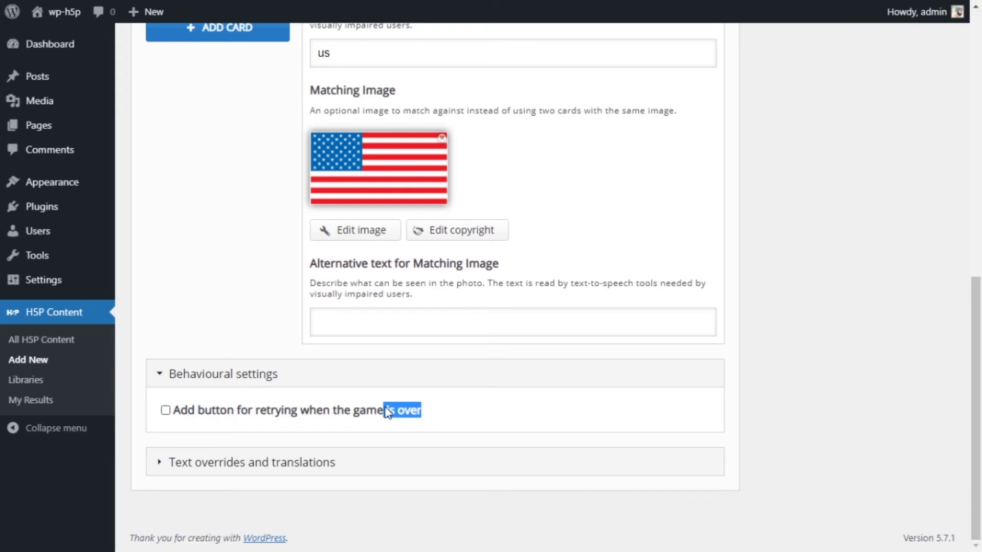
pyautogui.click(473, 415)
pyautogui.click(167, 411)
# Step: Expand the text overrides for Image Pair and examine the Check, Retry and Show Solution button texts and the feedback text
pyautogui.scroll(4, 757, 341)
pyautogui.scroll(3, 772, 339)
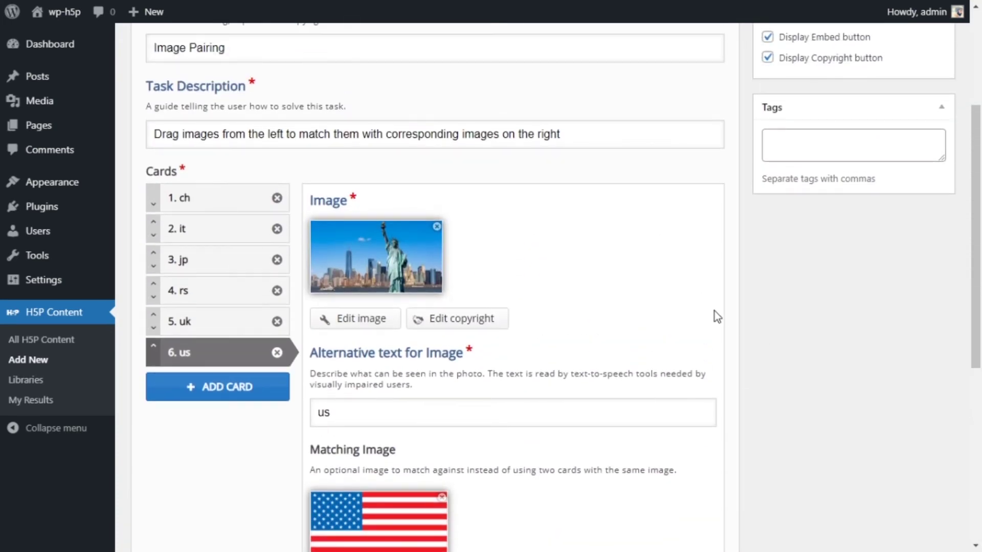
pyautogui.scroll(-7, 745, 272)
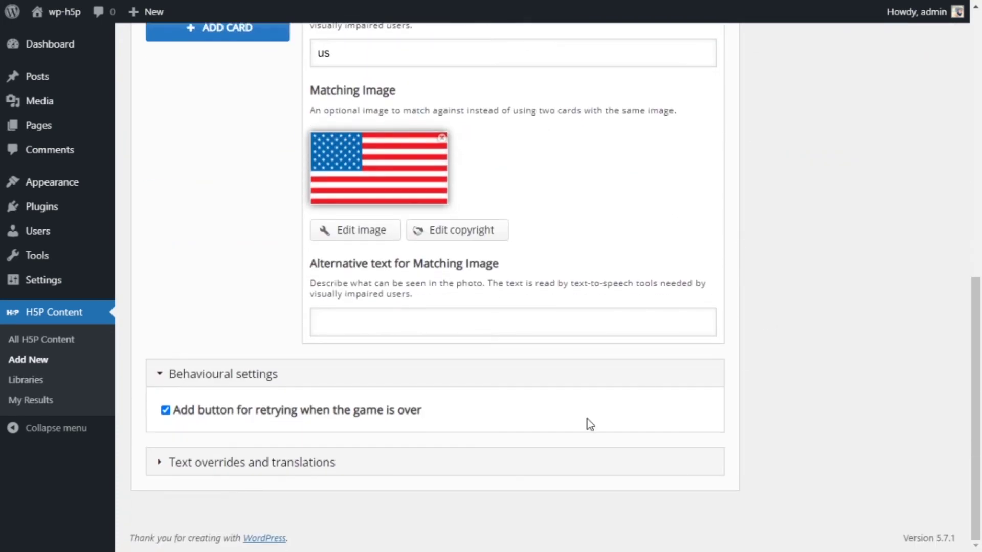
pyautogui.click(235, 462)
pyautogui.scroll(-3, 517, 425)
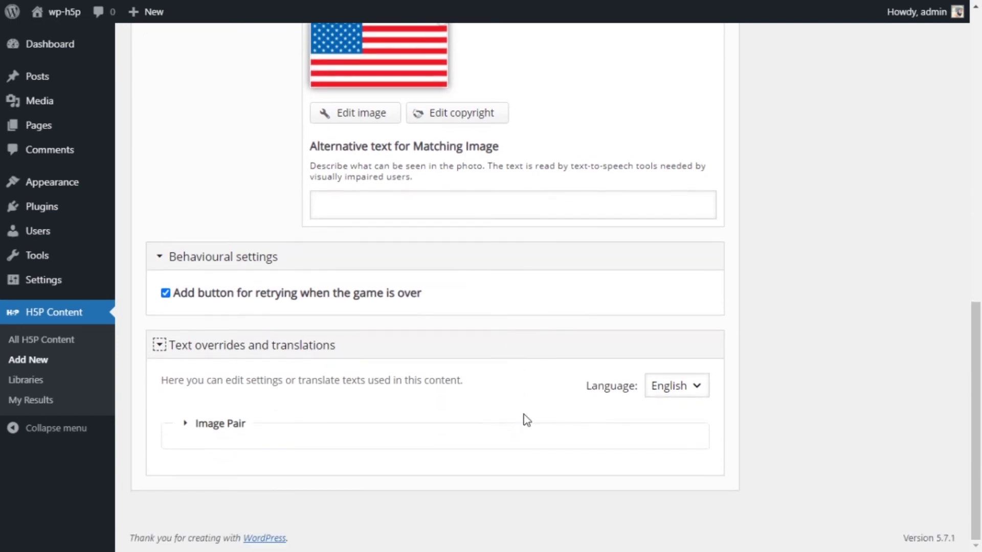
pyautogui.click(206, 431)
pyautogui.scroll(-1, 241, 442)
pyautogui.click(218, 425)
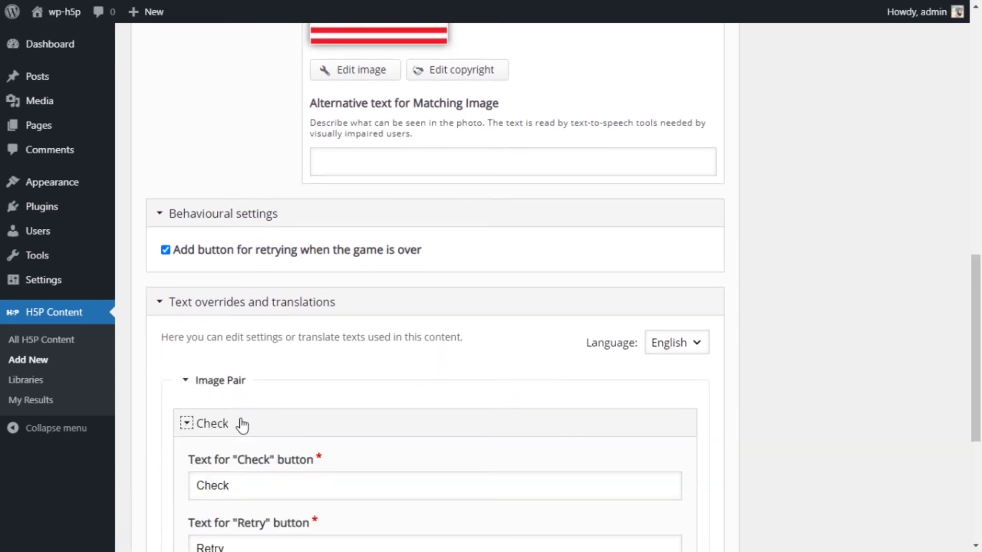
pyautogui.scroll(-3, 293, 415)
pyautogui.scroll(-2, 301, 404)
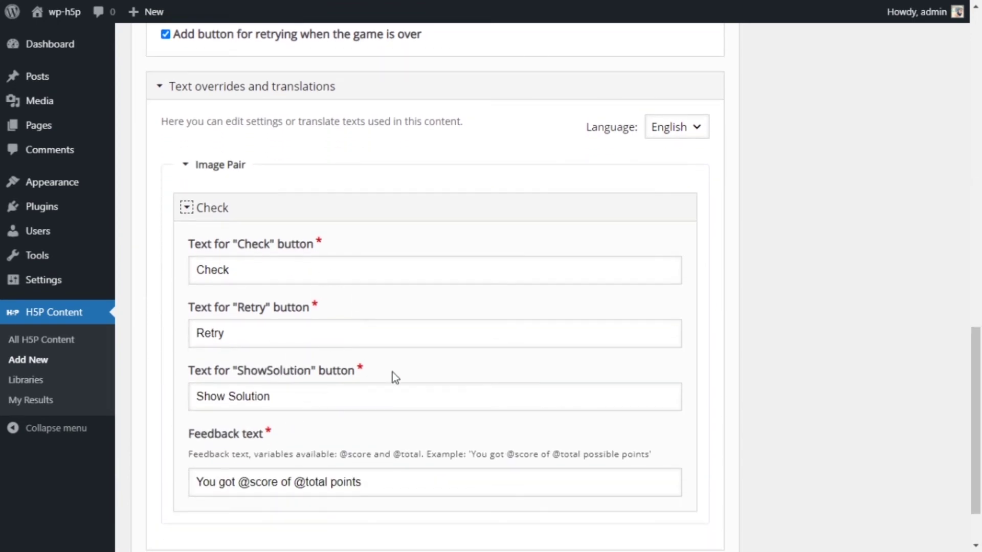
pyautogui.scroll(-2, 370, 368)
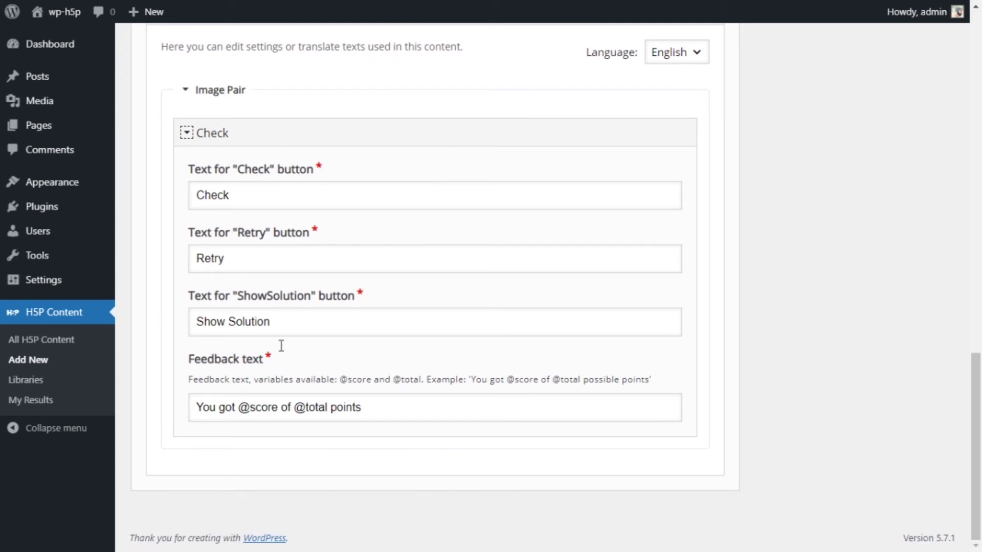
# Step: Collapse the text overrides and translations section and turn off the toolbar display below the content
pyautogui.scroll(2, 741, 340)
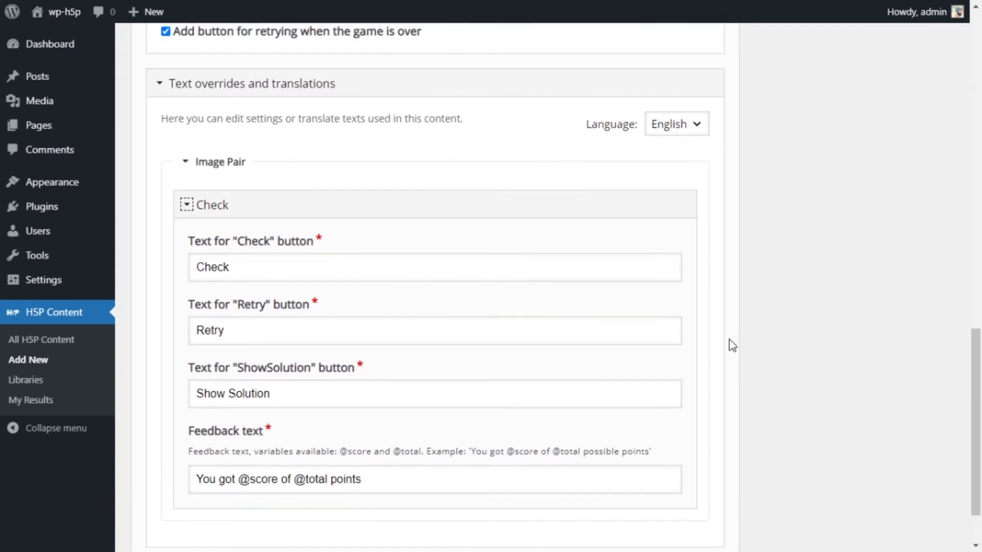
pyautogui.scroll(2, 686, 299)
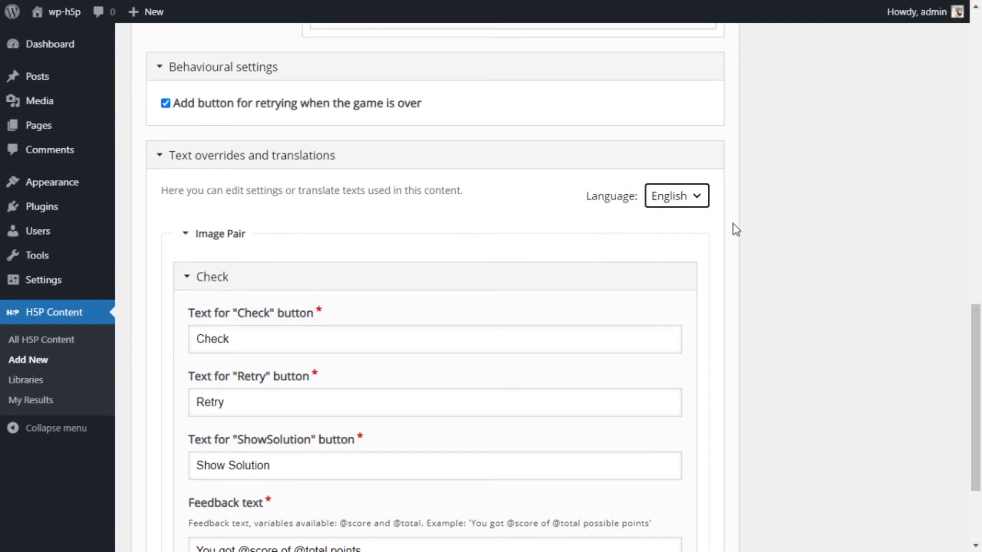
pyautogui.click(161, 156)
pyautogui.scroll(10, 970, 378)
pyautogui.scroll(3, 968, 378)
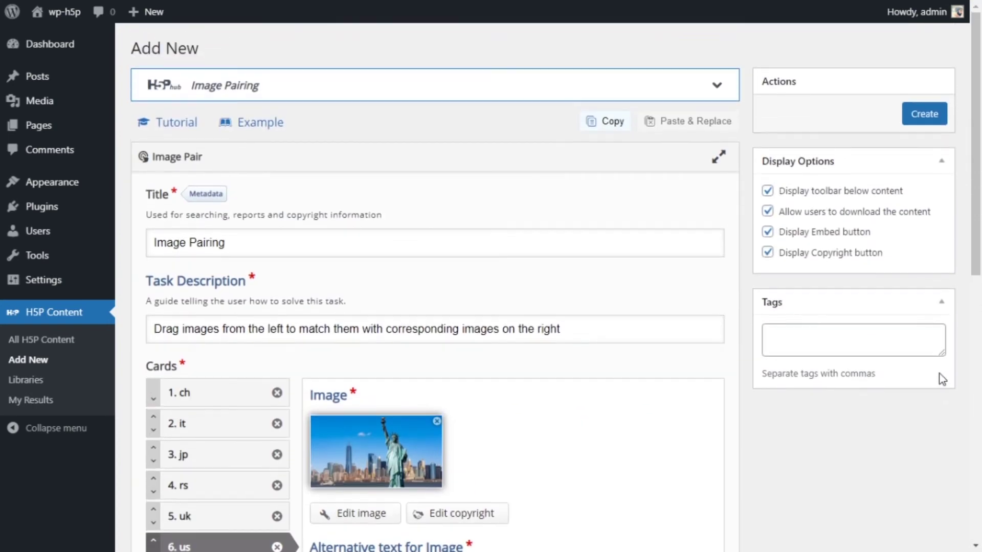
pyautogui.click(768, 191)
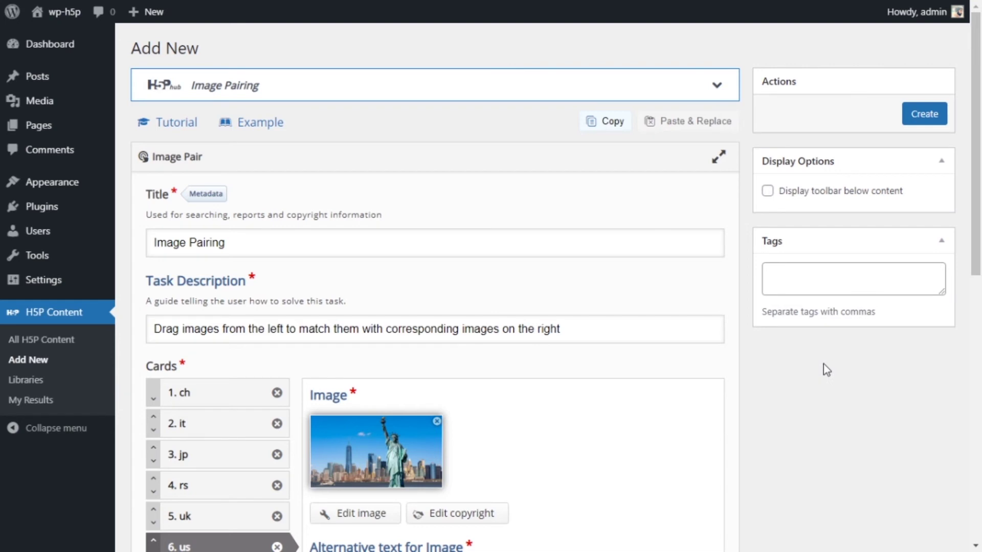
# Step: Create the Image Pairing content with the current settings
pyautogui.scroll(-5, 821, 366)
pyautogui.scroll(5, 821, 366)
pyautogui.click(930, 117)
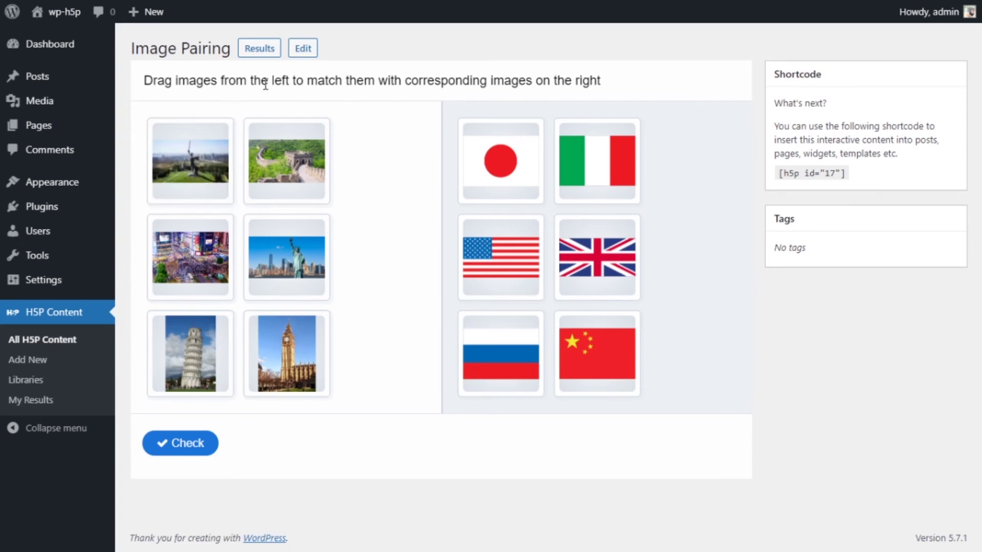
# Step: Try pairing the hilltop statue photo with the Italian flag, and release the pair again
pyautogui.moveTo(272, 82); pyautogui.dragTo(295, 82)
pyautogui.moveTo(571, 81); pyautogui.dragTo(605, 82)
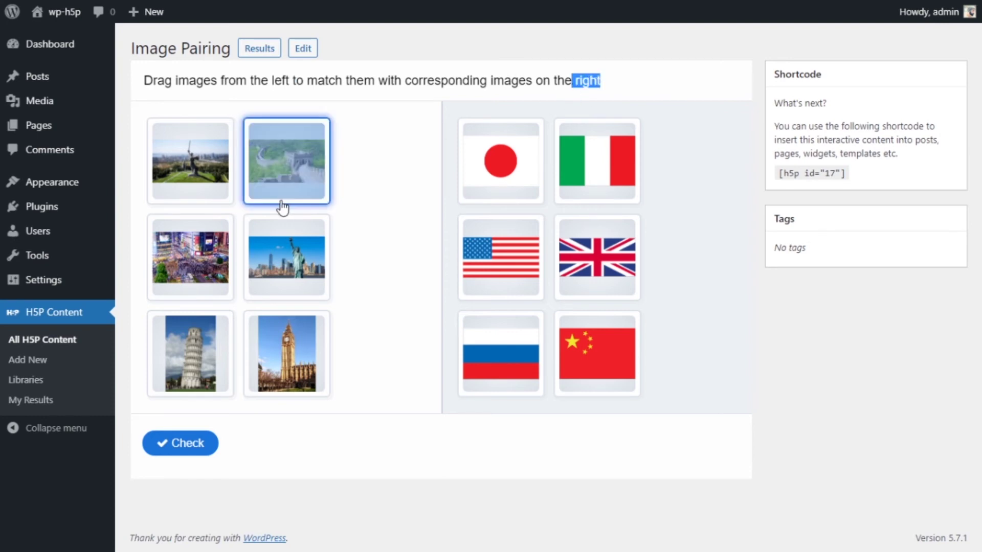
pyautogui.moveTo(210, 189); pyautogui.dragTo(620, 175)
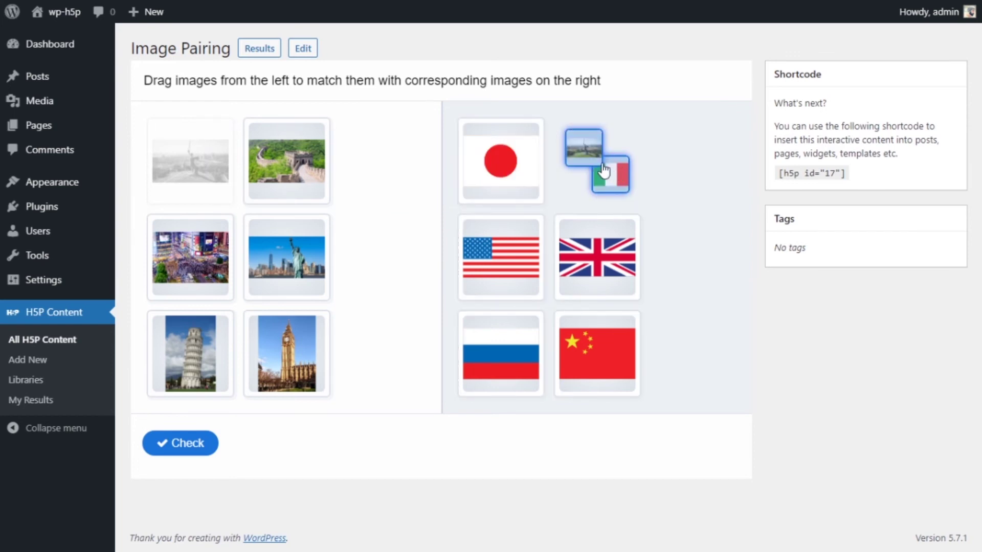
pyautogui.click(604, 170)
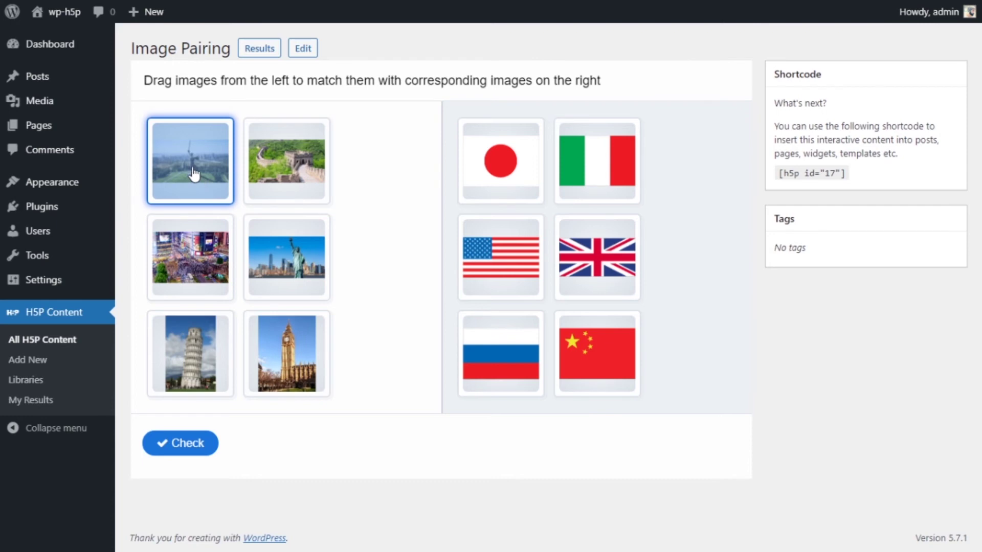
# Step: Match four landmark photos with their own flags, but pair the Tower of Pisa with the British flag and Big Ben with the Italian flag
pyautogui.moveTo(193, 164); pyautogui.dragTo(500, 352)
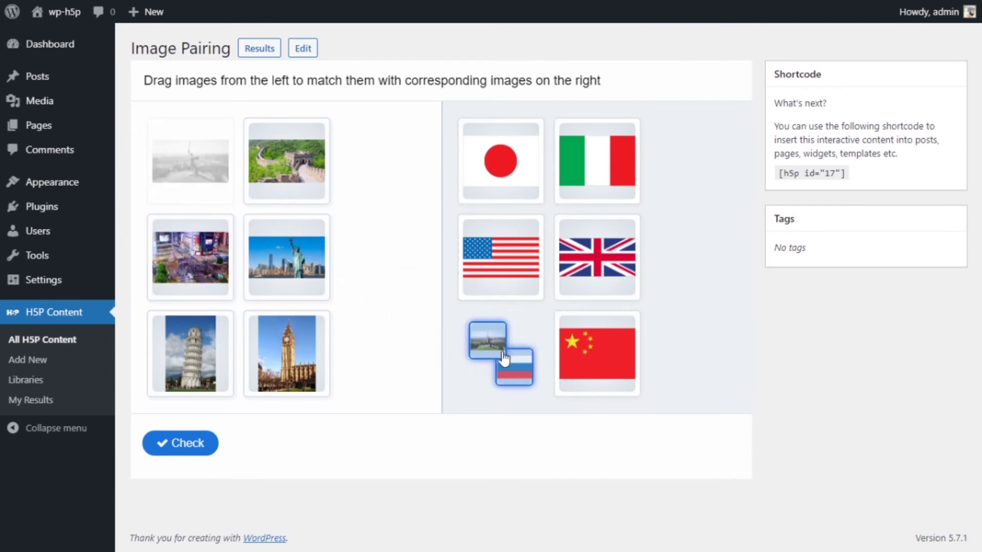
pyautogui.moveTo(285, 160); pyautogui.dragTo(587, 338)
pyautogui.moveTo(190, 255); pyautogui.dragTo(532, 168)
pyautogui.moveTo(257, 283); pyautogui.dragTo(490, 266)
pyautogui.moveTo(196, 372); pyautogui.dragTo(593, 248)
pyautogui.moveTo(247, 384); pyautogui.dragTo(583, 145)
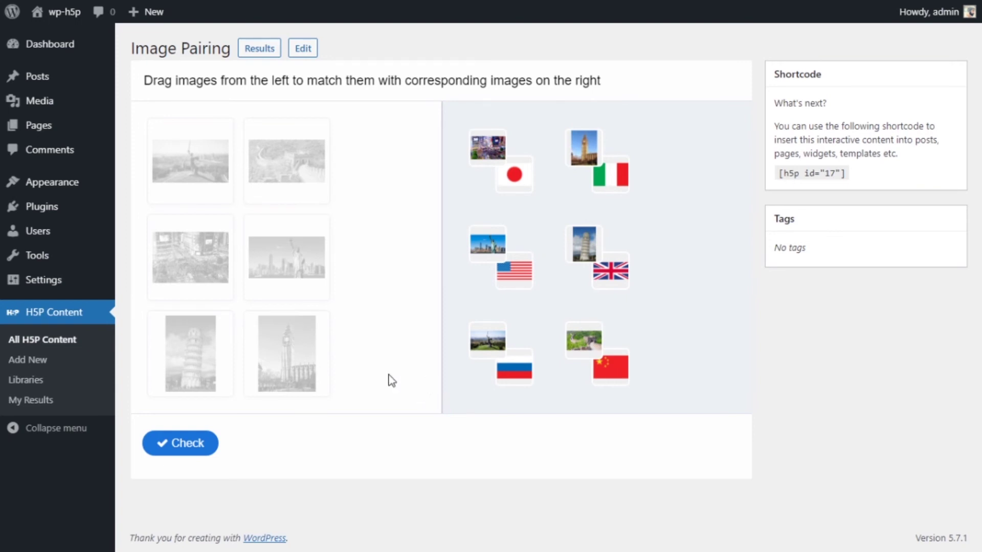
# Step: Check the answers in the exercise, review the marked pairs and show the solution
pyautogui.click(178, 452)
pyautogui.scroll(-1, 332, 416)
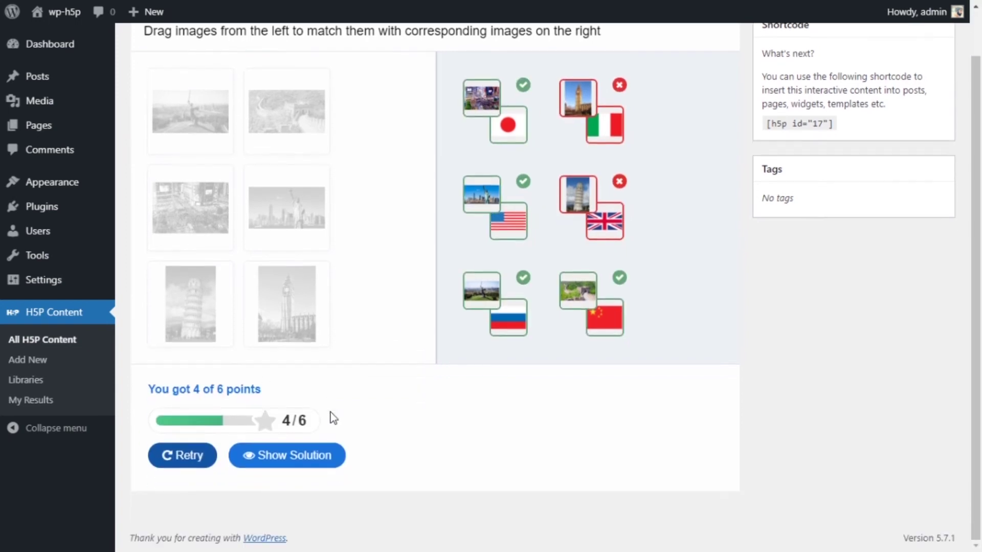
pyautogui.scroll(1, 333, 418)
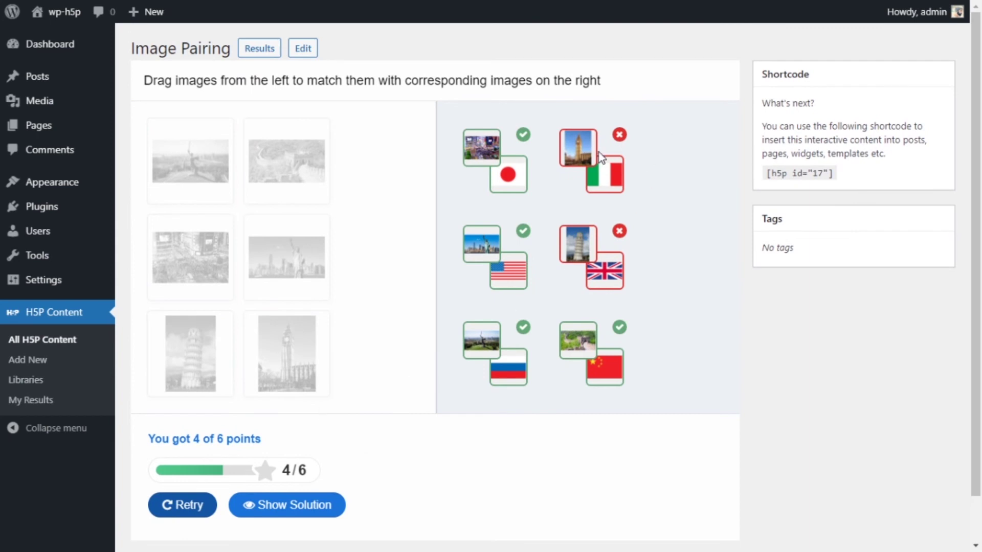
pyautogui.scroll(-1, 454, 305)
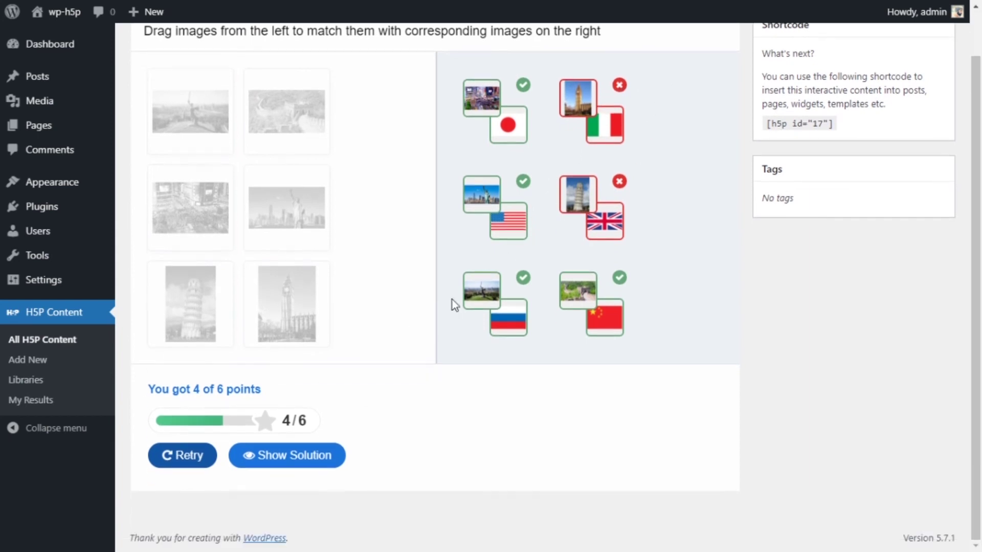
pyautogui.click(282, 459)
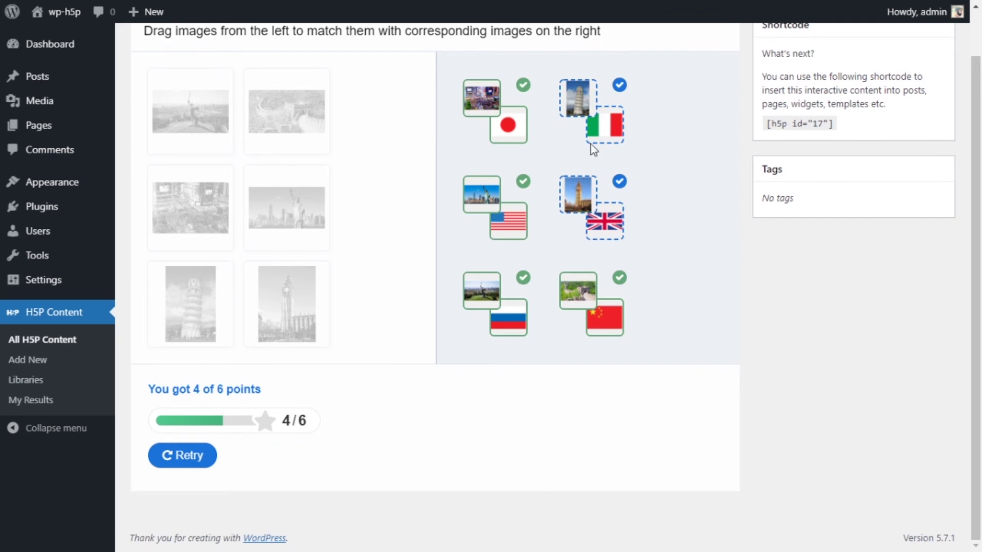
pyautogui.scroll(1, 532, 275)
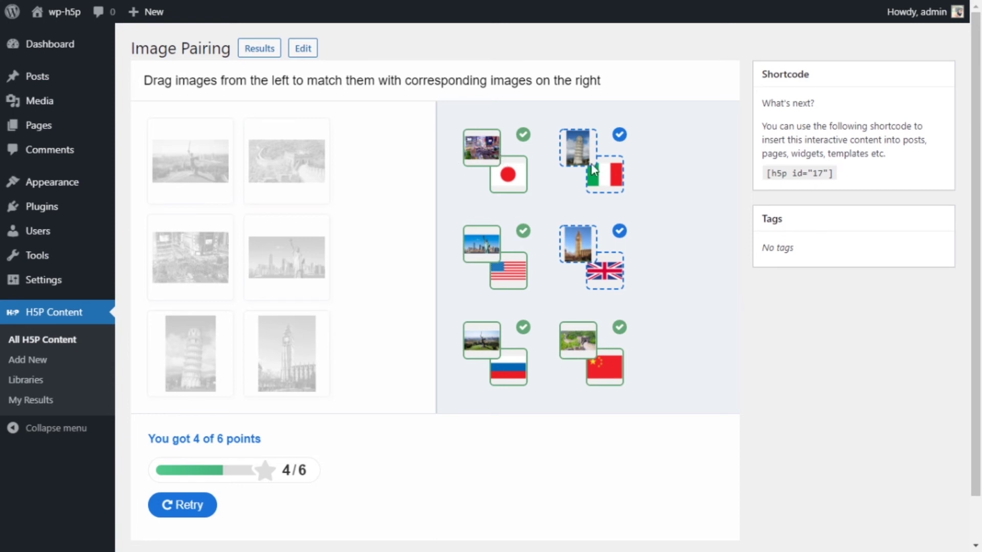
# Step: Copy the exercise's shortcode [h5p id="17"]
pyautogui.click(785, 175)
pyautogui.moveTo(767, 175); pyautogui.dragTo(834, 174)
pyautogui.hotkey('ctrl', 'c')
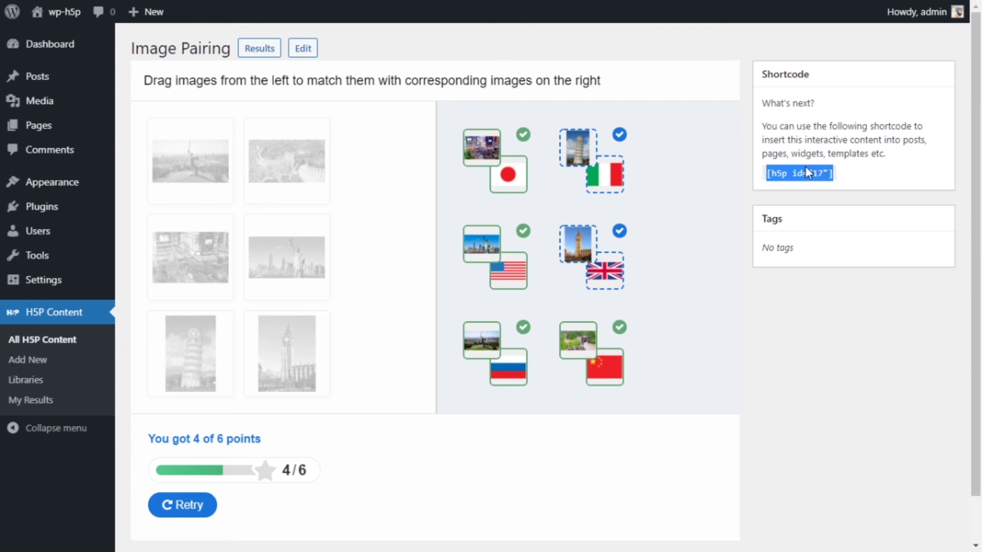
pyautogui.click(768, 202)
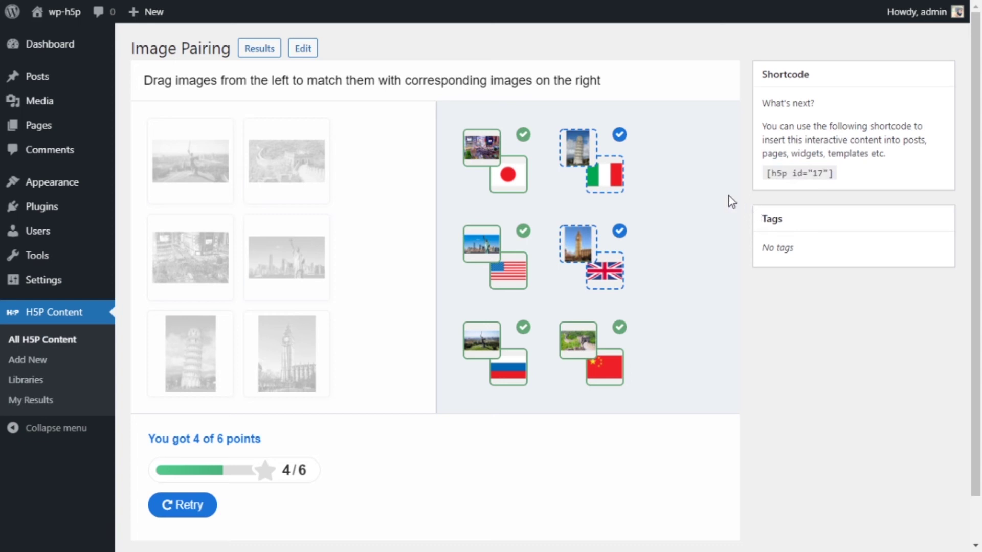
# Step: Start a new post and title it "#9 Image Pairing"
pyautogui.moveTo(28, 76)
pyautogui.moveTo(41, 138)
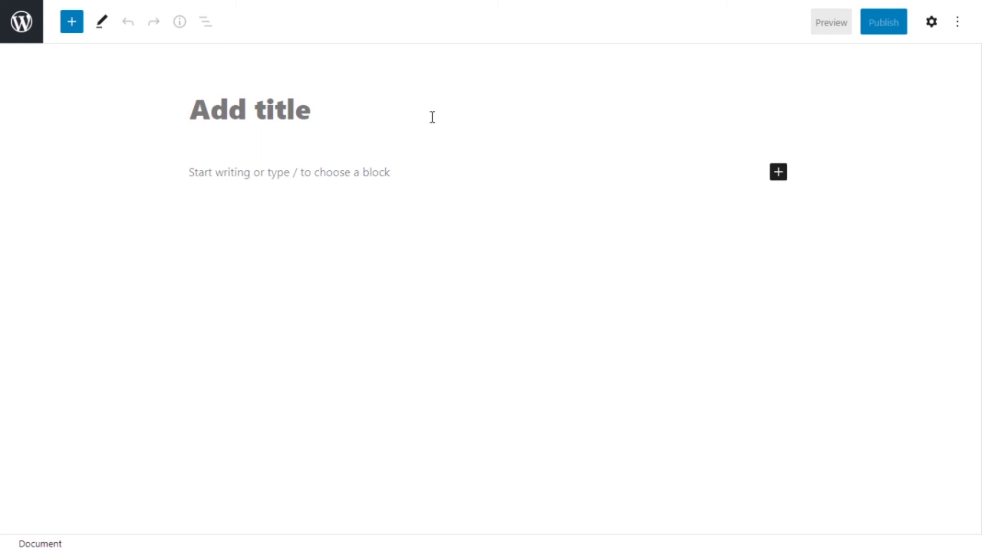
pyautogui.write('#9')
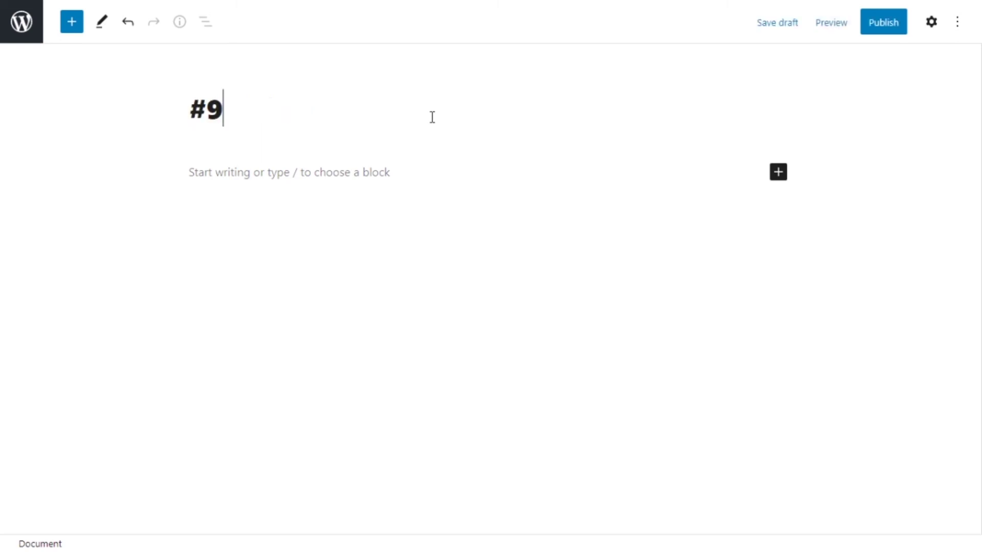
pyautogui.write(' Image Pa')
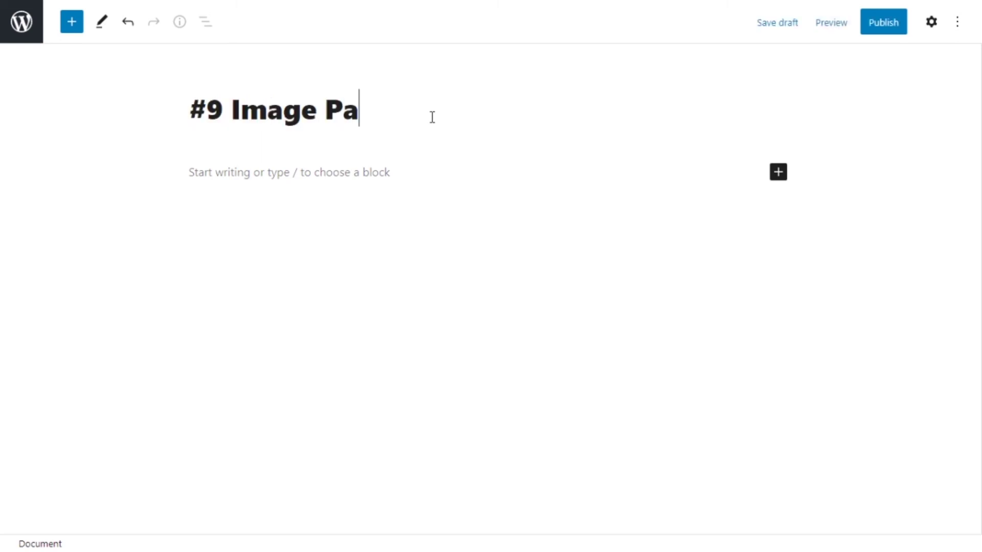
pyautogui.write('iring')
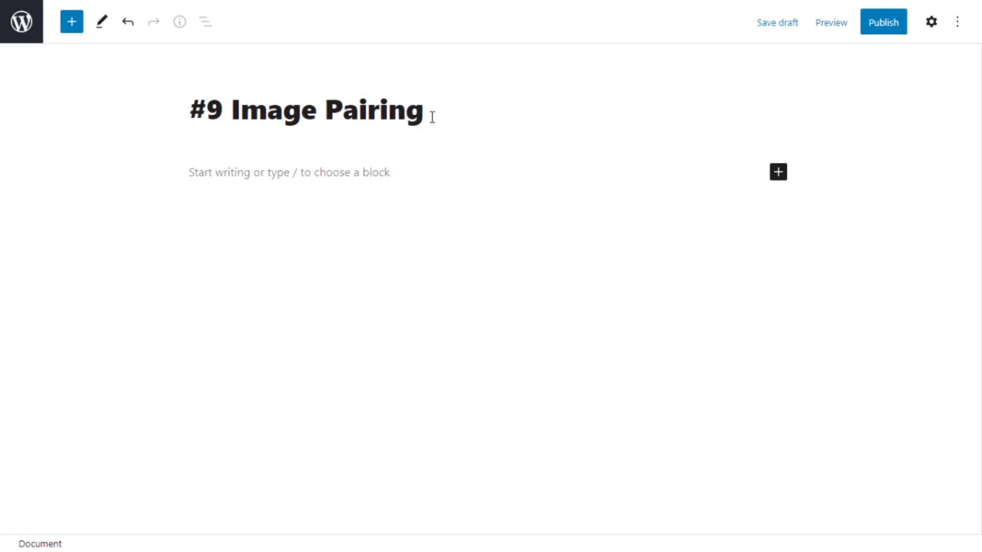
# Step: Add a Shortcode block below the title and paste [h5p id="17"] into it
pyautogui.click(779, 174)
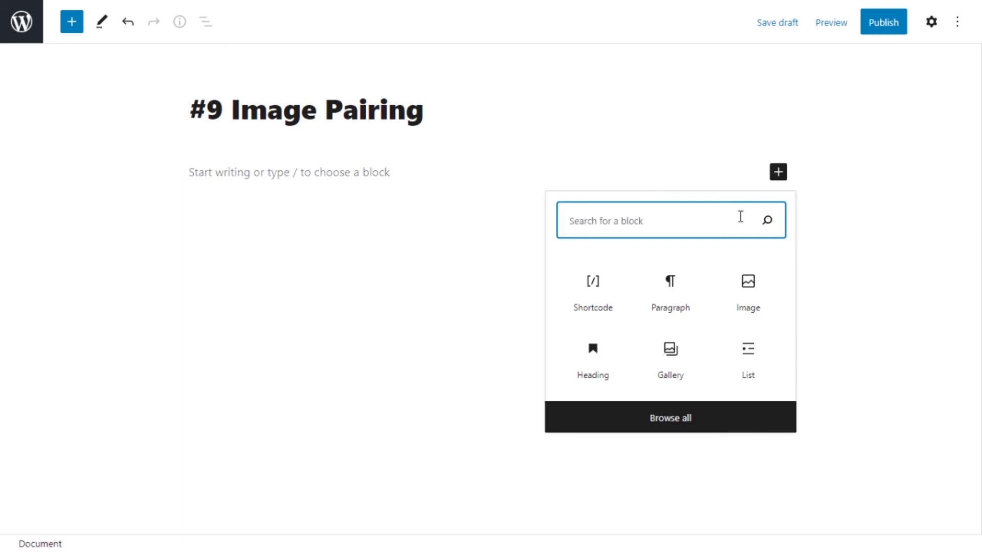
pyautogui.write('sh')
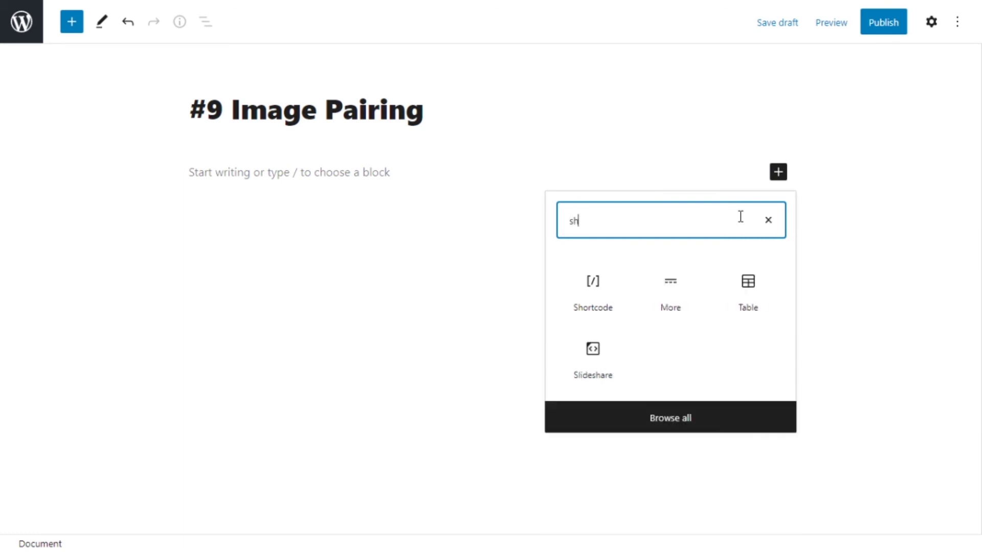
pyautogui.click(587, 295)
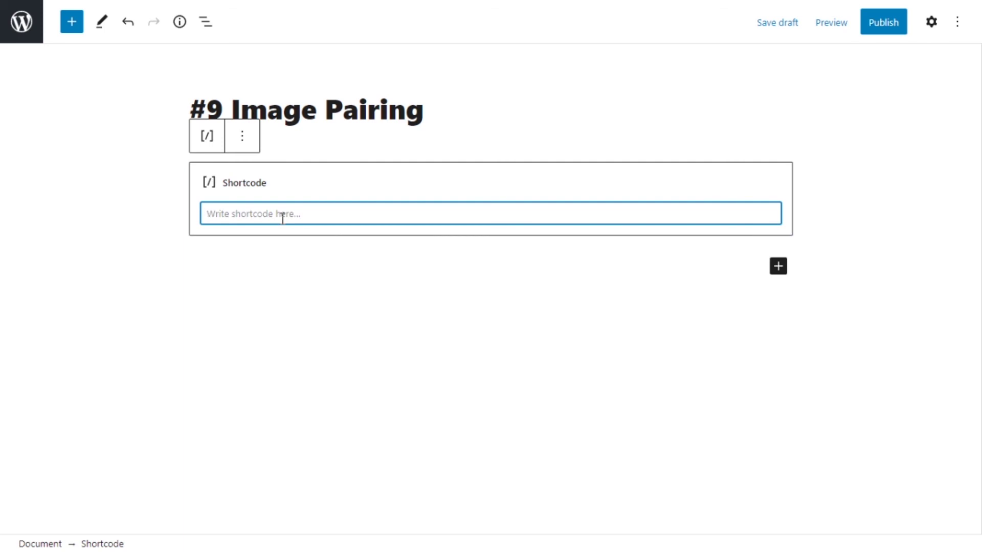
pyautogui.hotkey('ctrl', 'v')
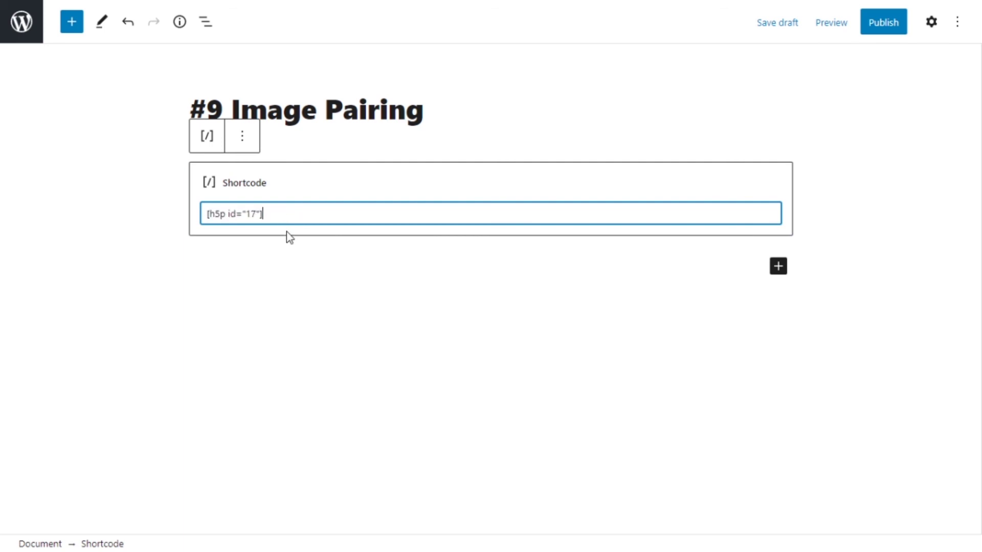
pyautogui.click(532, 330)
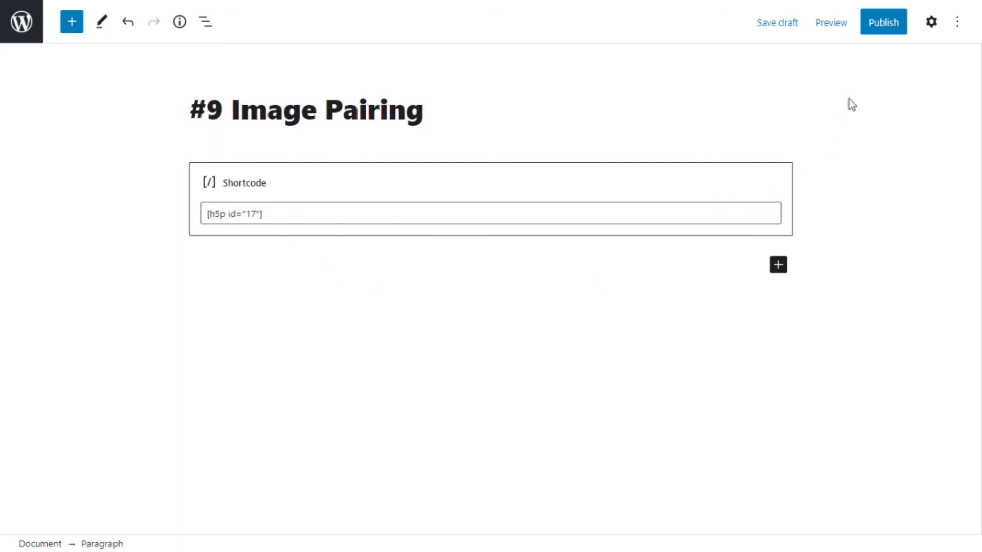
# Step: Publish the post immediately with public visibility and view the embedded exercise on the site
pyautogui.click(876, 34)
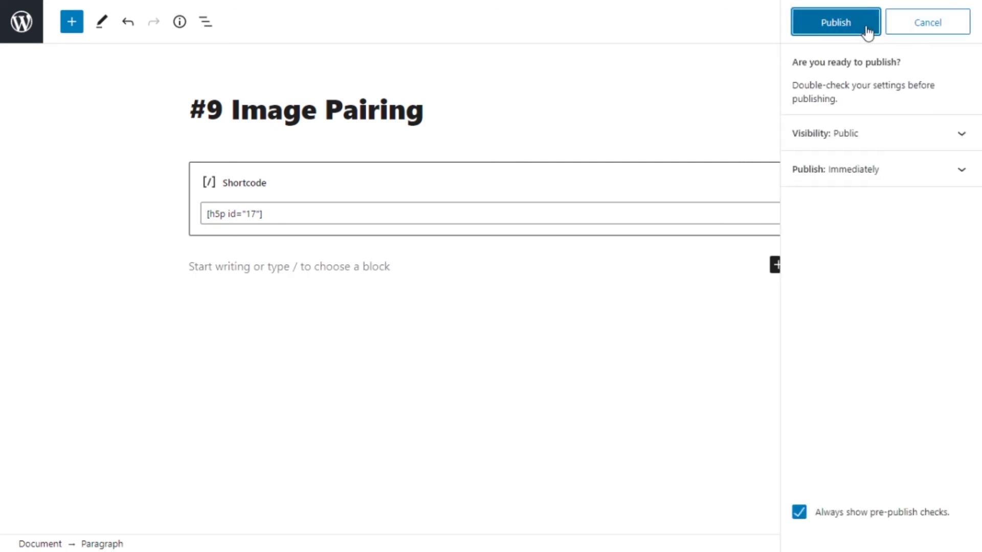
pyautogui.click(864, 32)
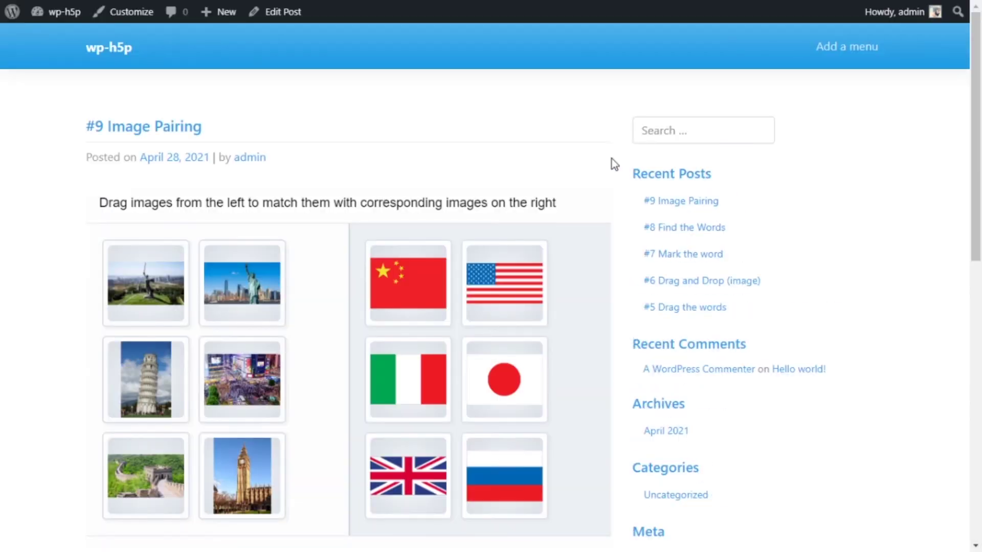
pyautogui.scroll(-1, 537, 156)
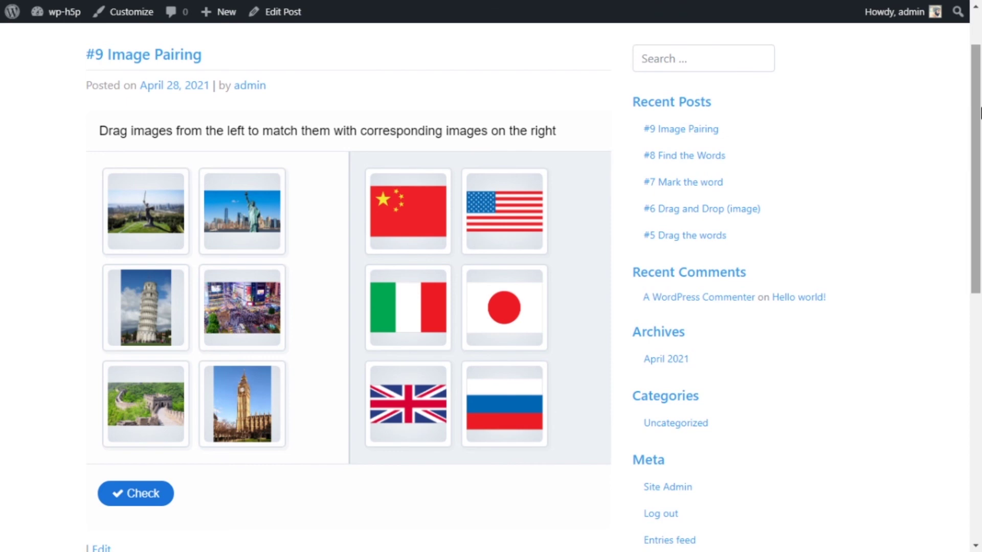
pyautogui.scroll(-2, 979, 60)
pyautogui.scroll(2, 980, 108)
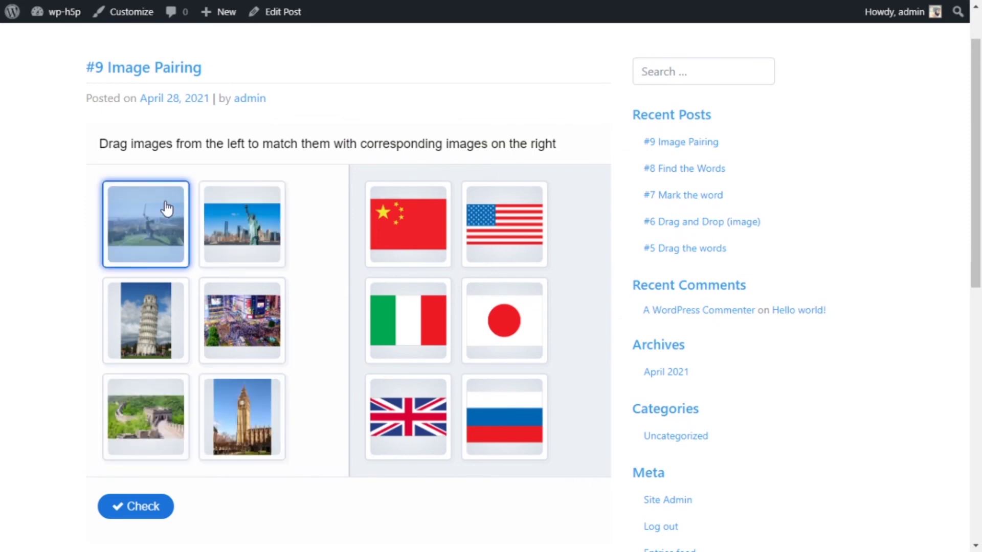
# Step: Match all six landmark photos with their countries' flags in the published exercise and check the answers
pyautogui.click(182, 263)
pyautogui.click(500, 418)
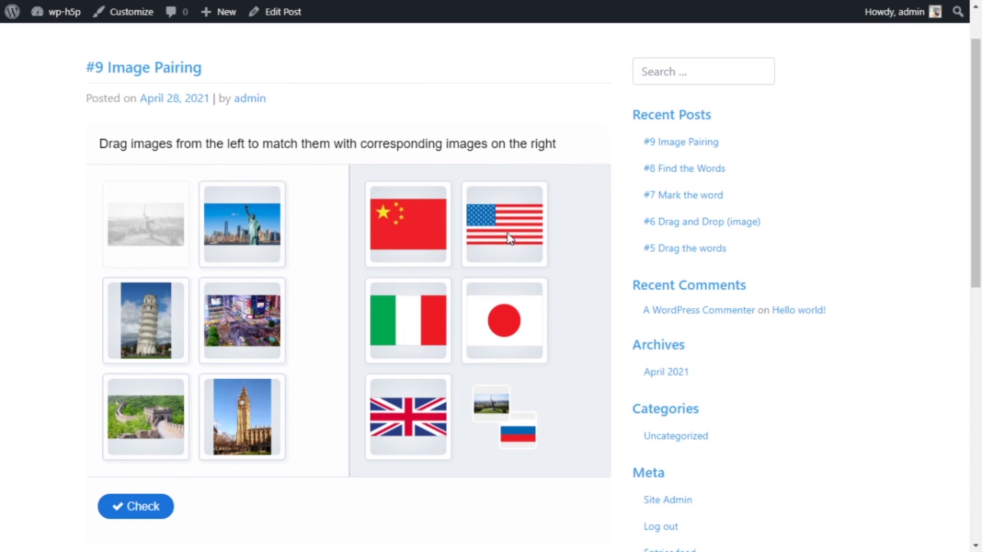
pyautogui.moveTo(252, 260); pyautogui.dragTo(488, 237)
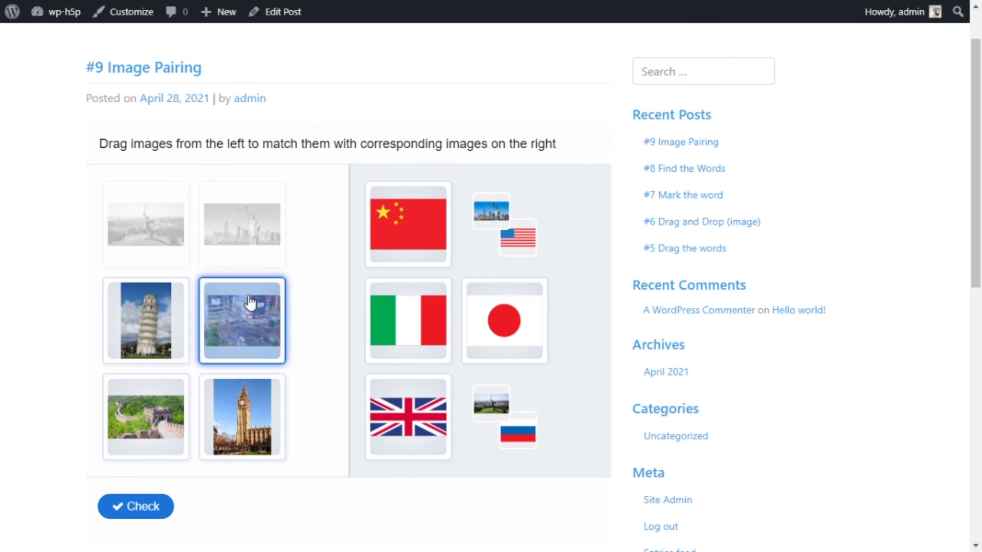
pyautogui.click(235, 325)
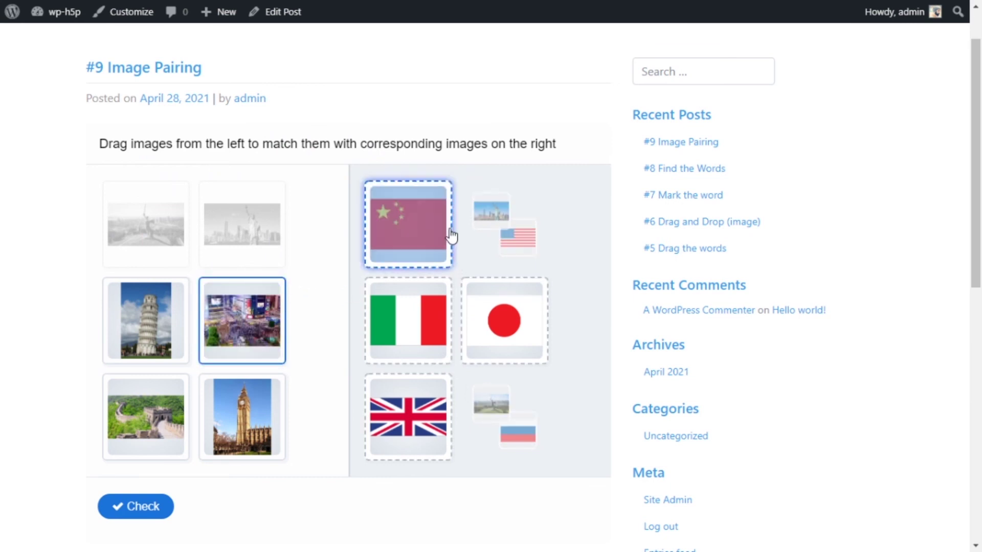
pyautogui.click(542, 330)
pyautogui.moveTo(139, 338); pyautogui.dragTo(394, 344)
pyautogui.click(251, 422)
pyautogui.moveTo(251, 422); pyautogui.dragTo(409, 419)
pyautogui.moveTo(188, 422); pyautogui.dragTo(427, 243)
pyautogui.scroll(-2, 179, 434)
pyautogui.click(154, 434)
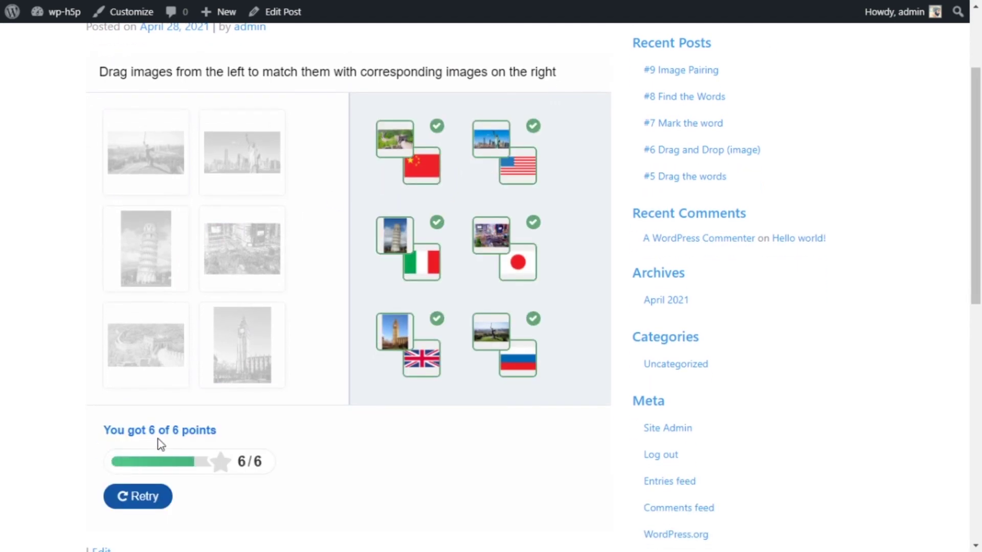
# Step: Look over the checked pairs, the score and the retry option in the published exercise
pyautogui.scroll(3, 522, 197)
pyautogui.scroll(-5, 437, 305)
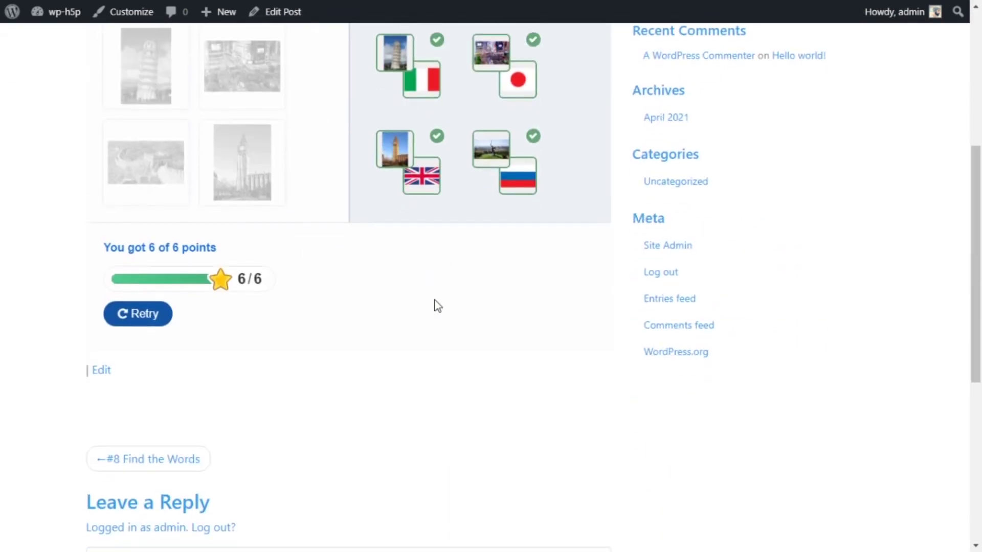
pyautogui.scroll(3, 437, 305)
pyautogui.scroll(1, 437, 306)
pyautogui.scroll(-2, 437, 306)
pyautogui.scroll(2, 437, 306)
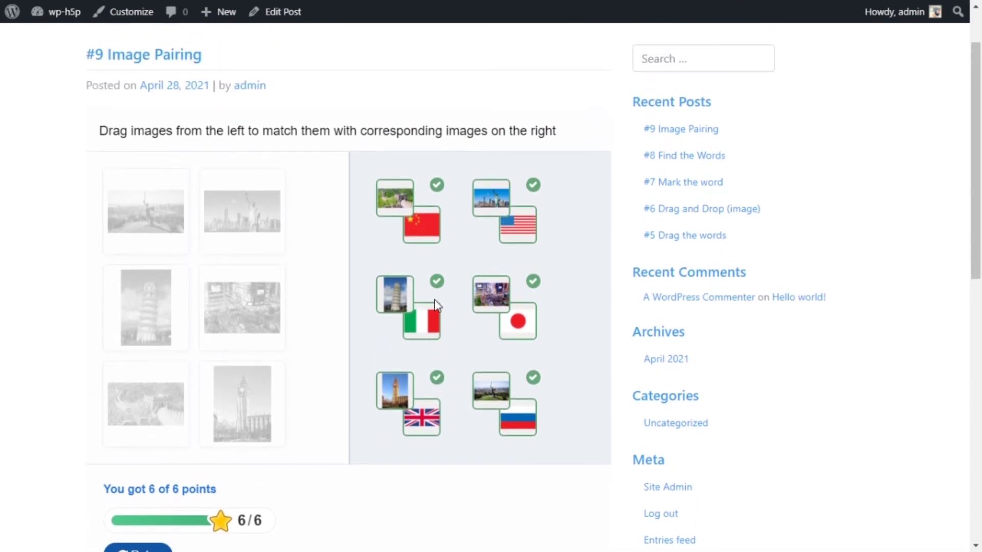
pyautogui.scroll(-1, 436, 305)
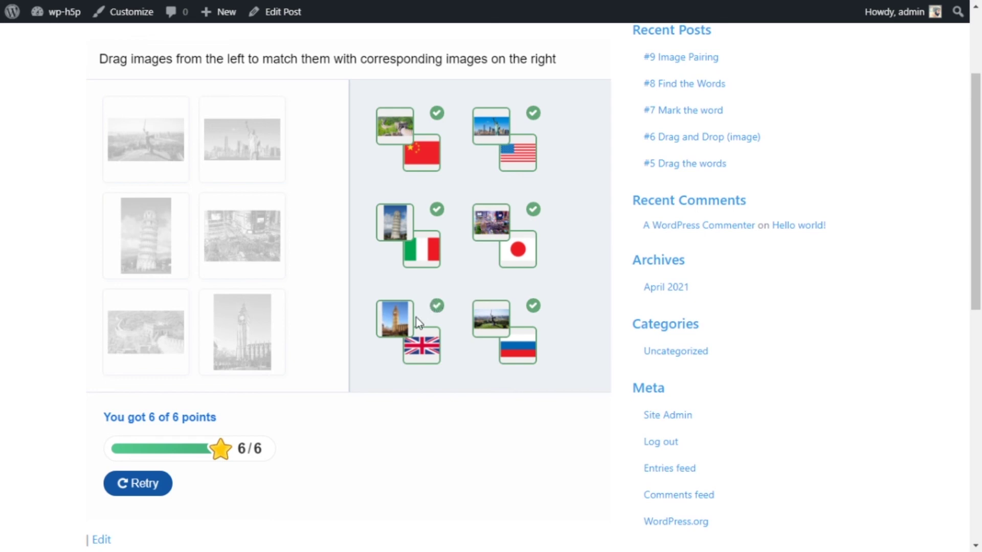
pyautogui.scroll(2, 357, 420)
pyautogui.scroll(-2, 356, 420)
pyautogui.moveTo(977, 302)
pyautogui.mouseDown()
pyautogui.moveTo(979, 418)
pyautogui.moveTo(979, 251)
pyautogui.moveTo(979, 295)
pyautogui.mouseUp()
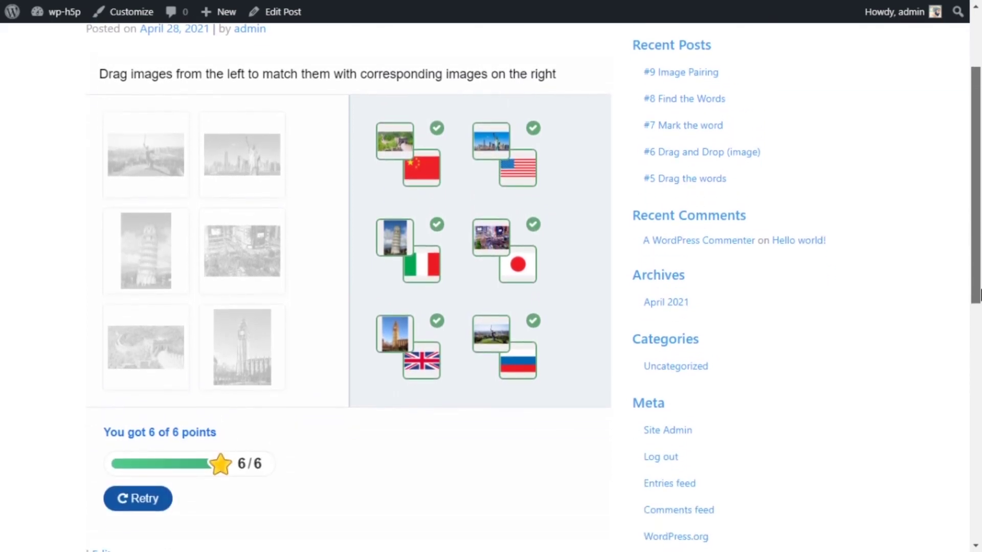